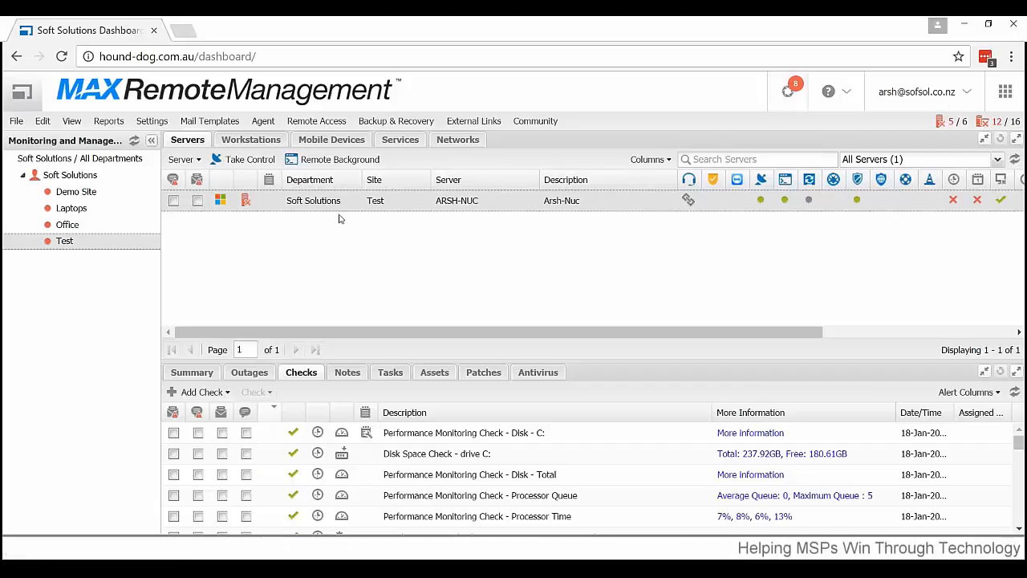
Review the Take Control engine options in the remote access settings of the Test site's server, then close its settings
right_click(289, 202)
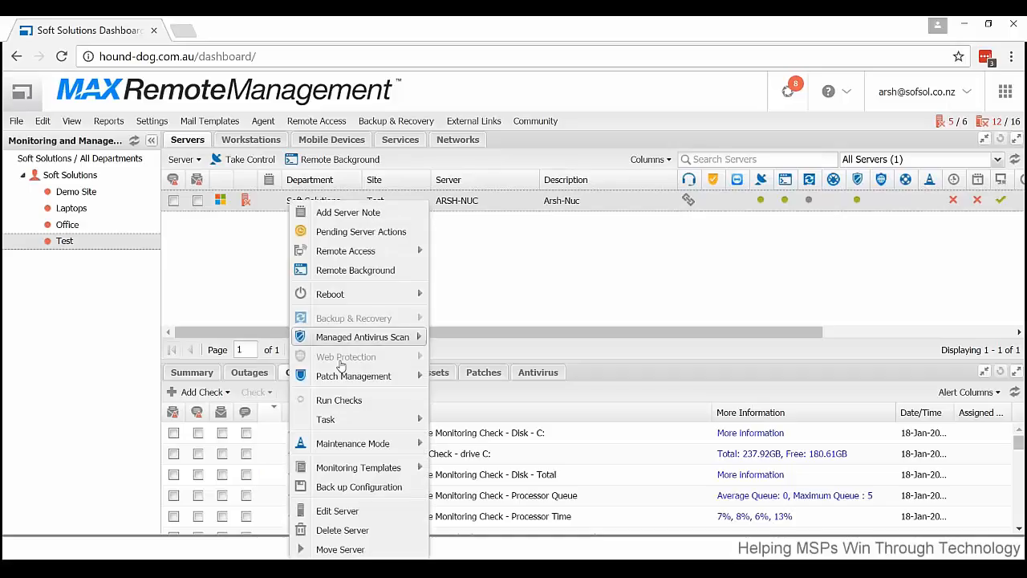
left_click(386, 510)
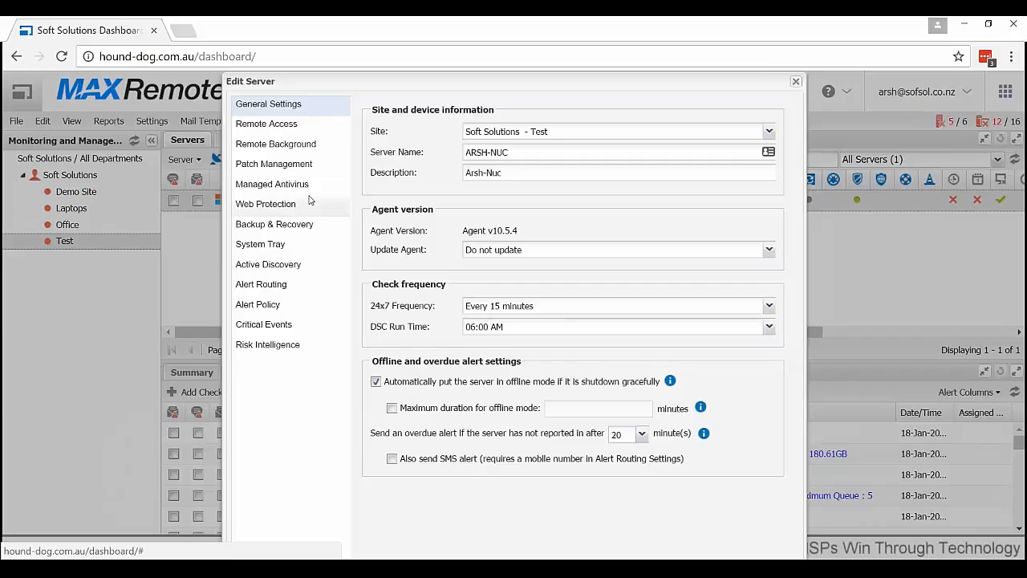
left_click(292, 131)
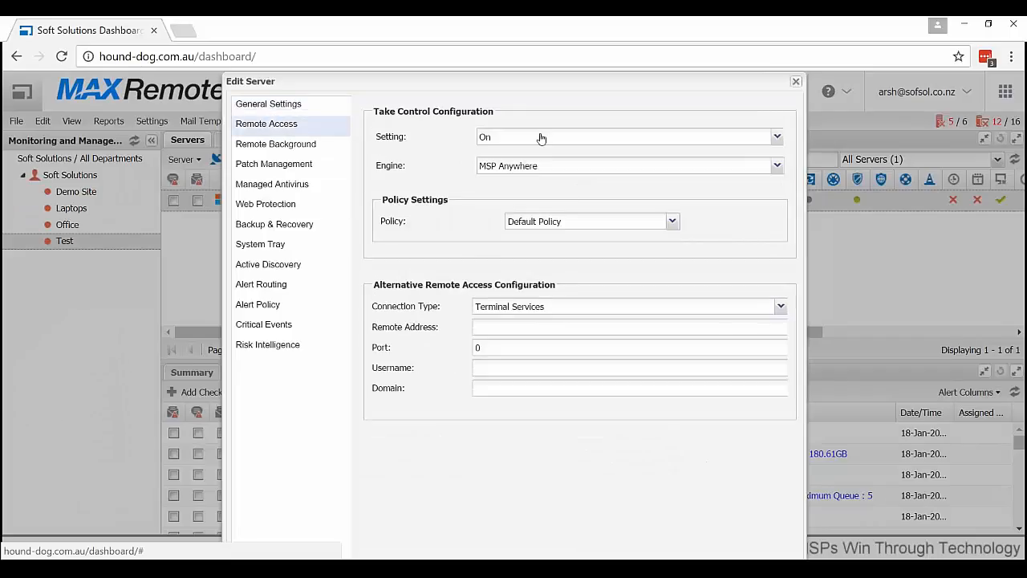
left_click(580, 166)
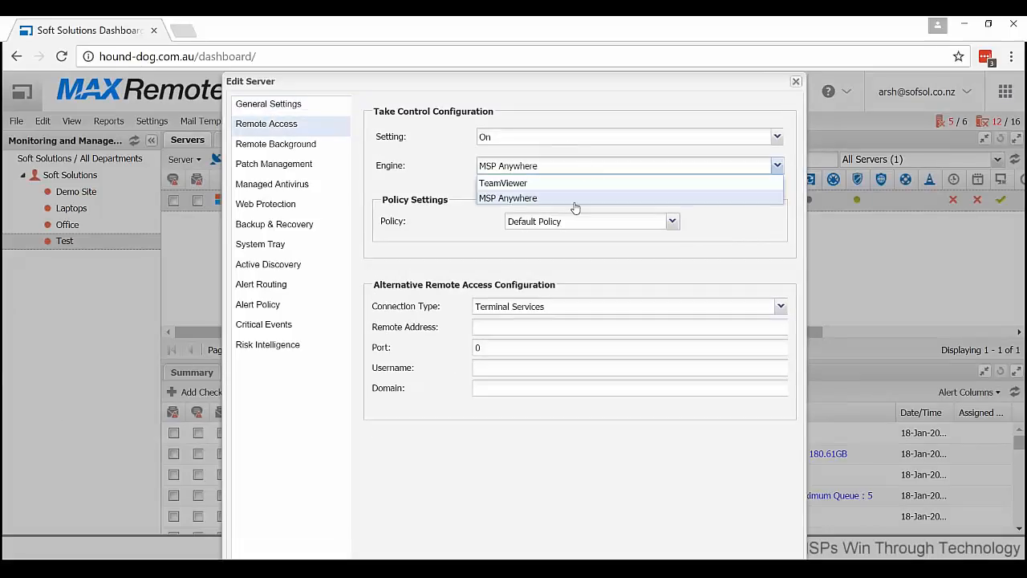
left_click(751, 229)
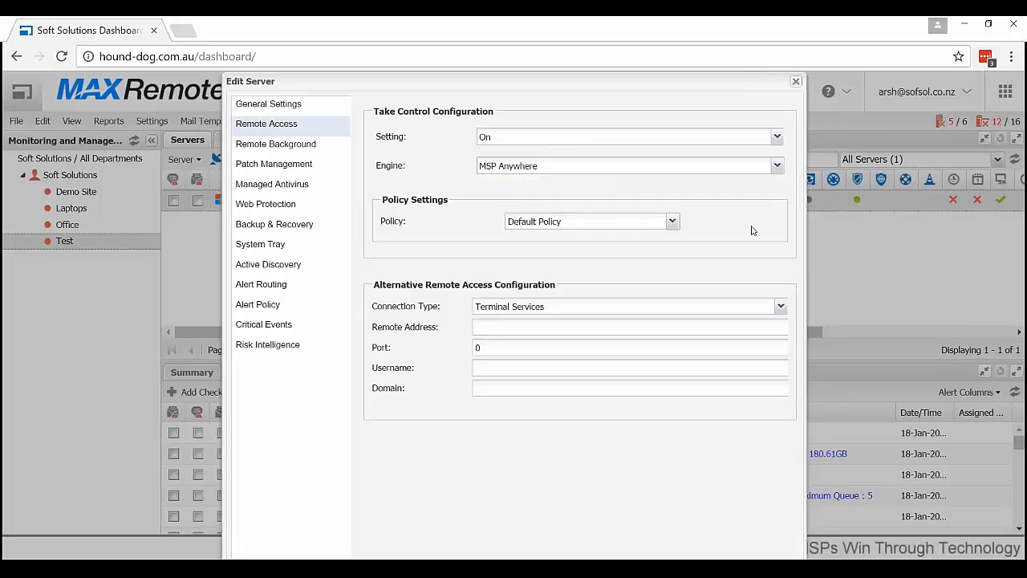
left_click(796, 82)
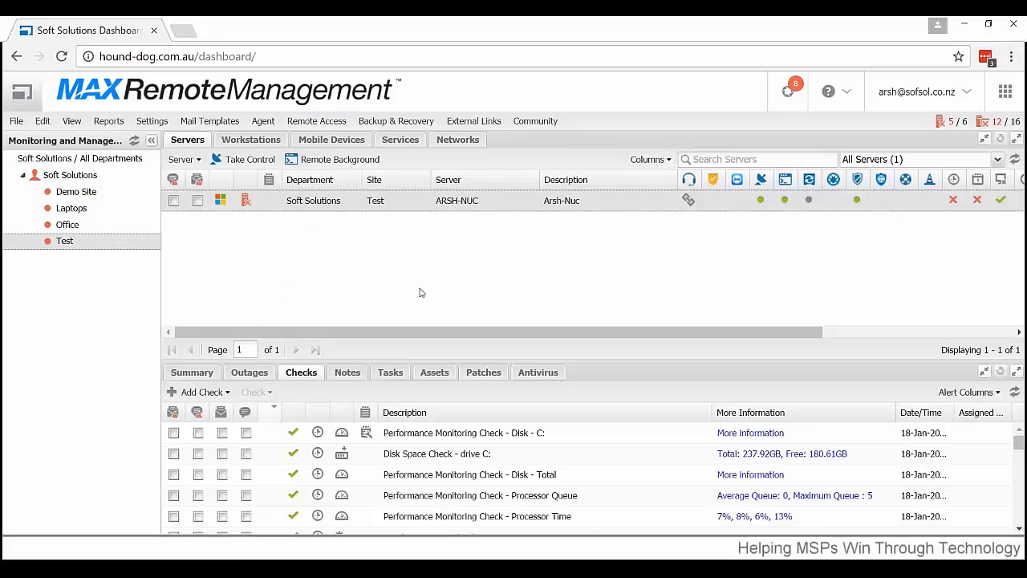
Check the Take Control (MSP Anywhere) status among the agent supported features in the server's summary
left_click(192, 372)
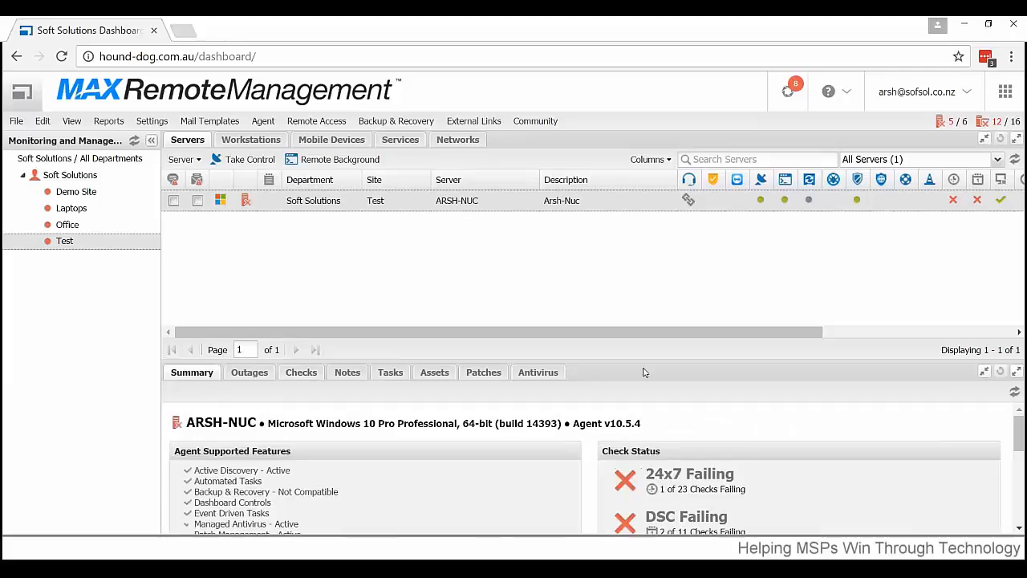
scroll(391, 459, "down", 5)
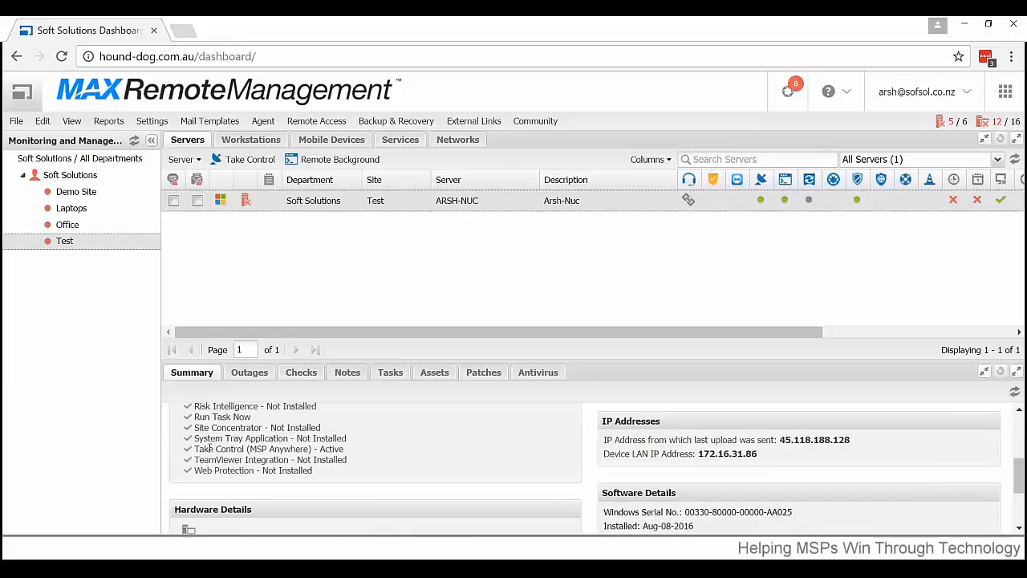
left_click_drag(215, 448, 347, 447)
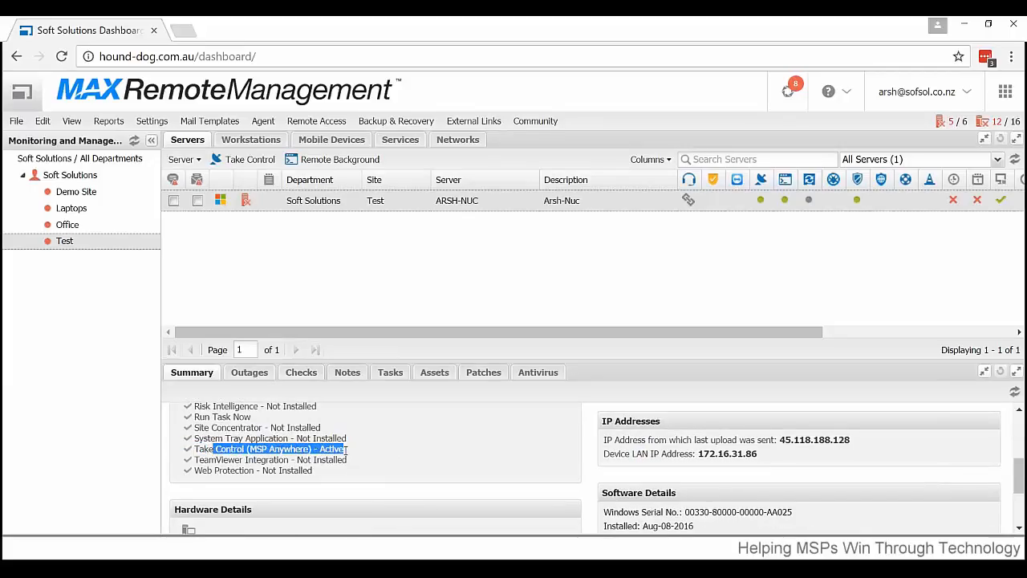
left_click(374, 438)
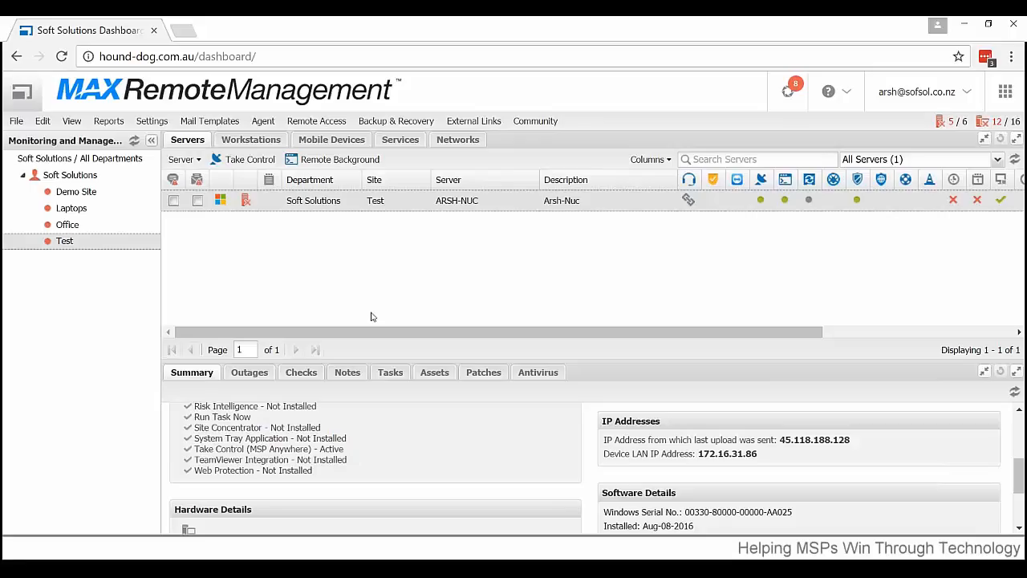
left_click_drag(251, 450, 347, 447)
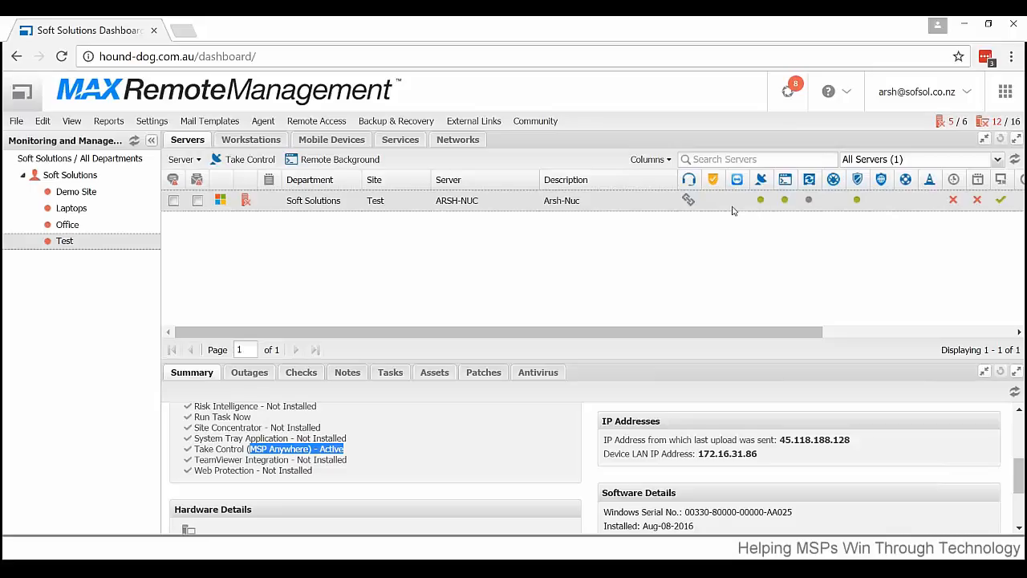
Start a Take Control session on the Test site's server and refresh its remote desktop
right_click(473, 202)
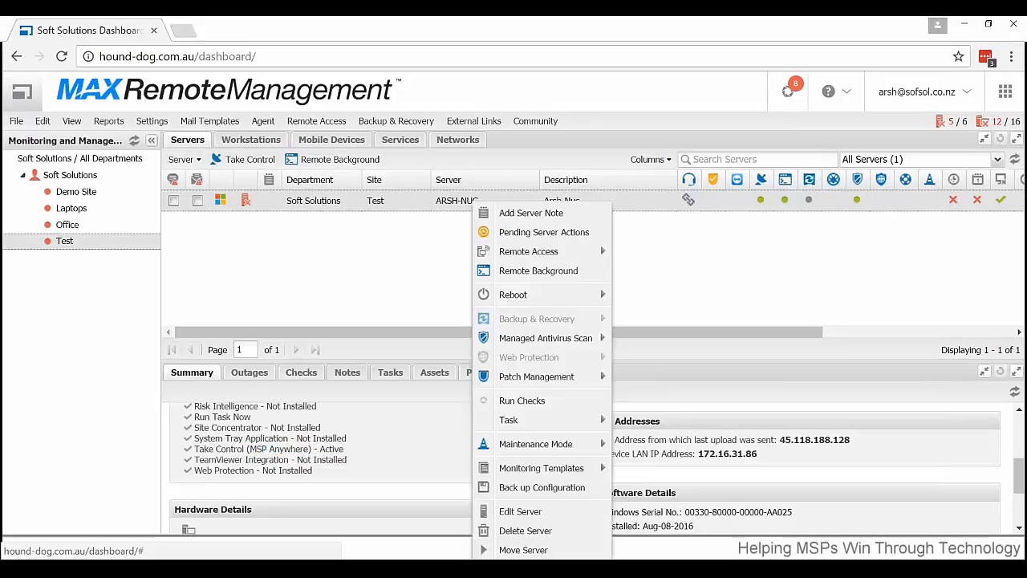
mouse_move(598, 254)
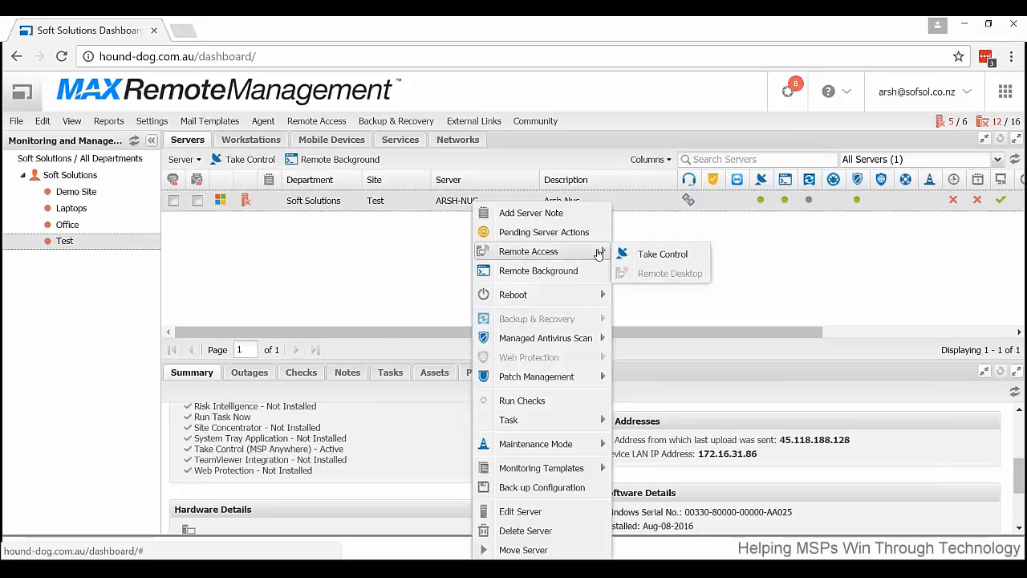
left_click(643, 254)
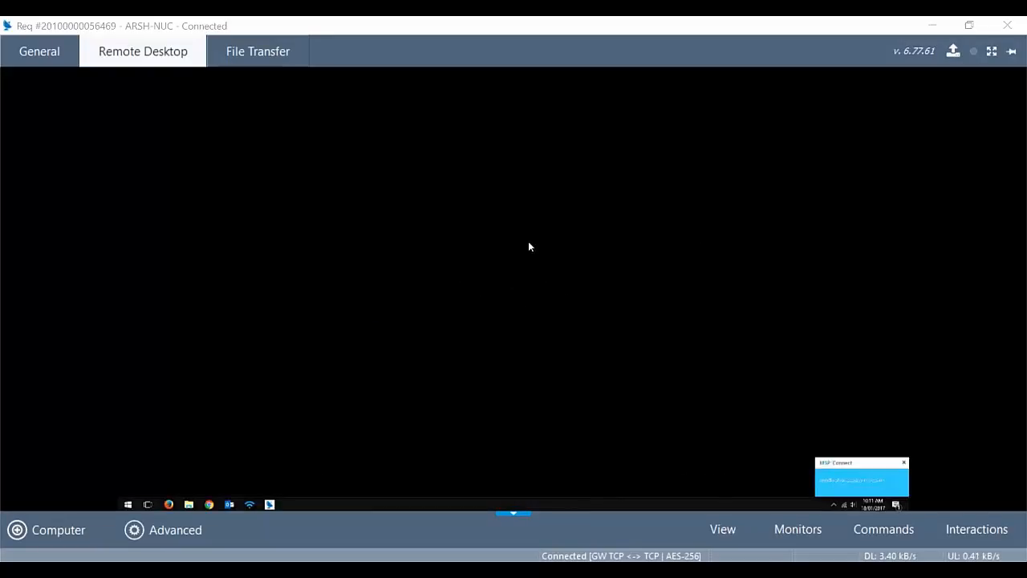
left_click(554, 186)
right_click(554, 188)
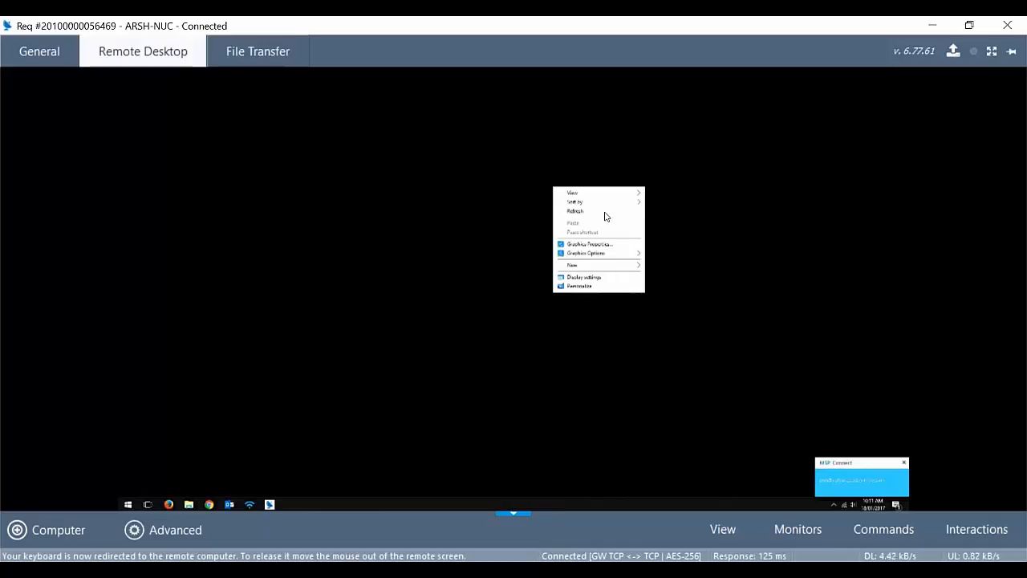
left_click(606, 213)
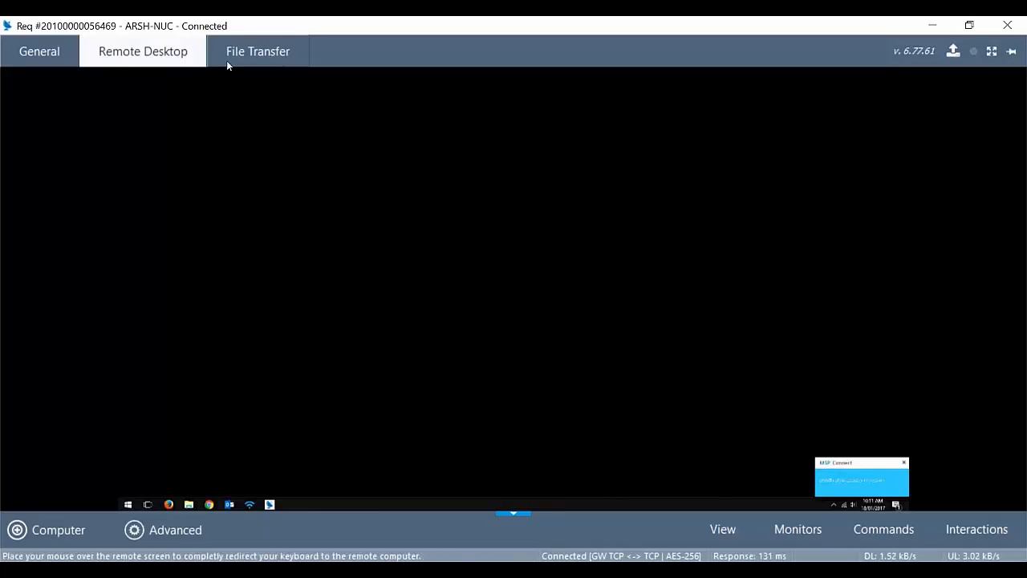
Send the chat message "Hey How can i help you" to the remote user from the session's general page
left_click(25, 61)
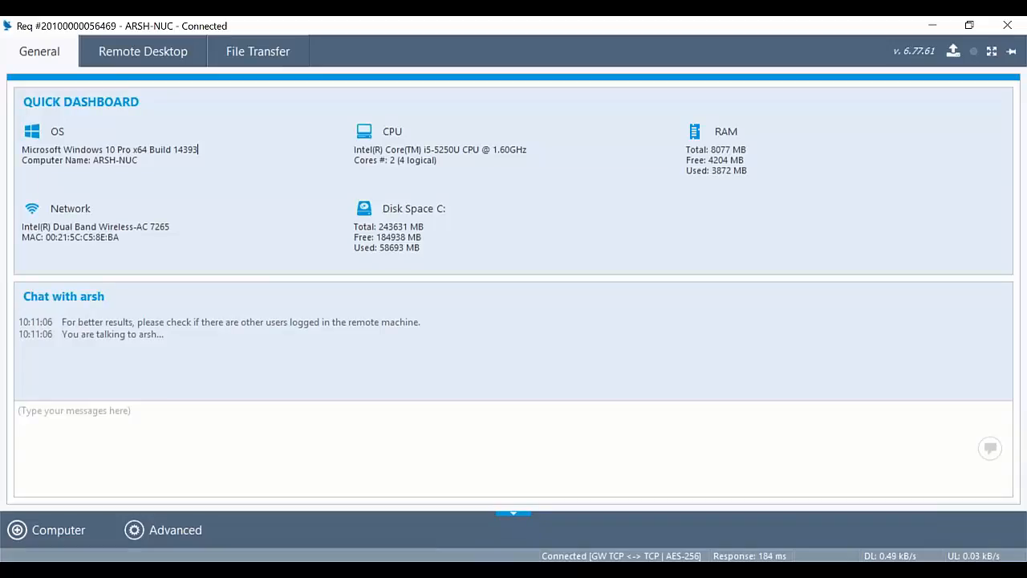
left_click(185, 439)
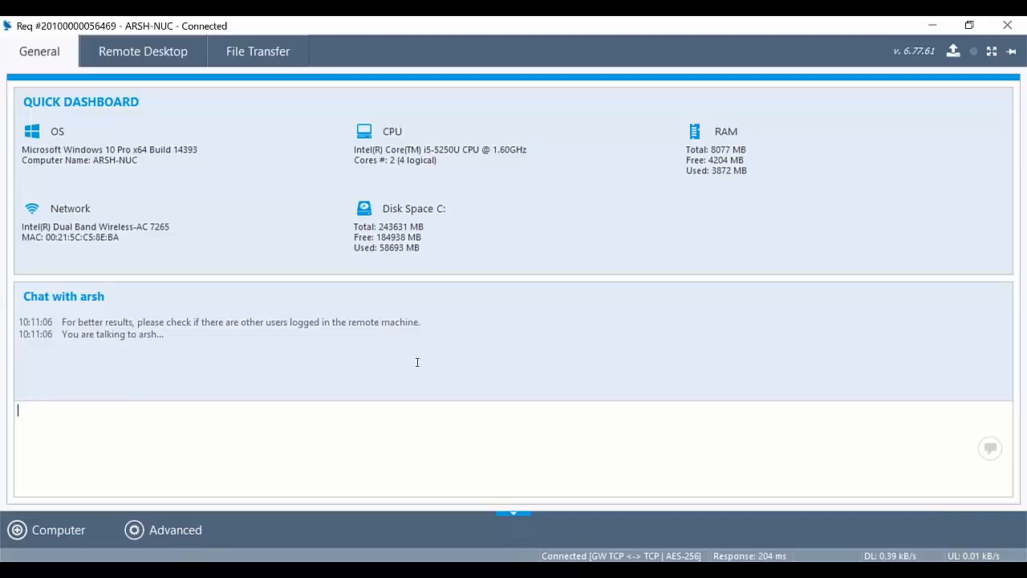
type("Hey How ican i help you")
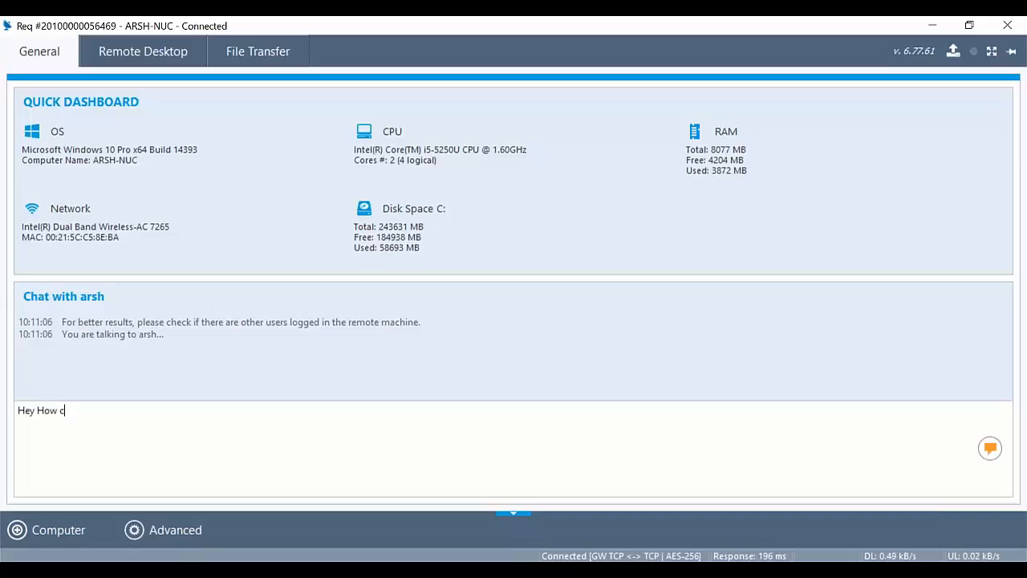
key("Return")
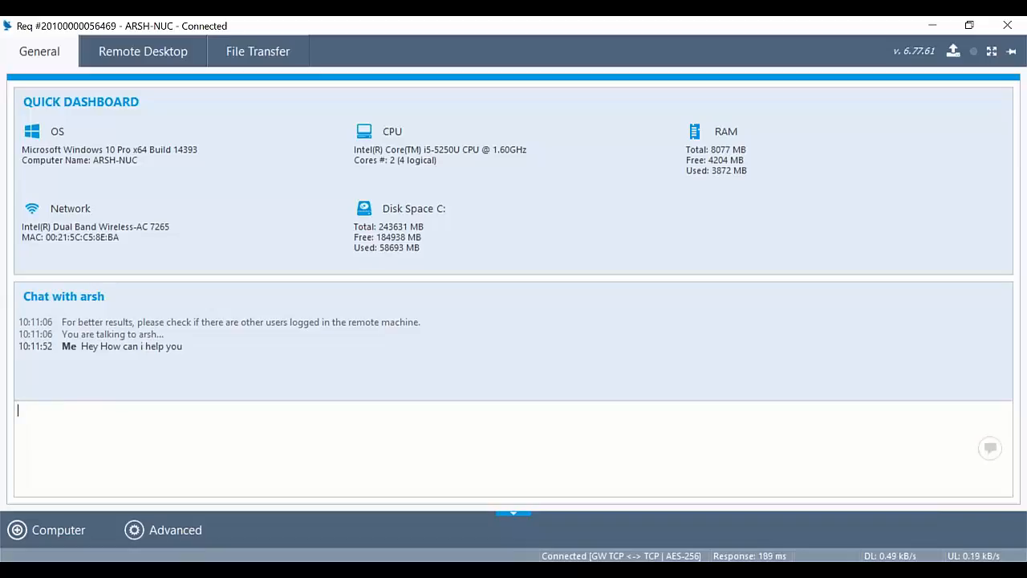
Return to the remote desktop and set its display size to 90%
left_click(183, 51)
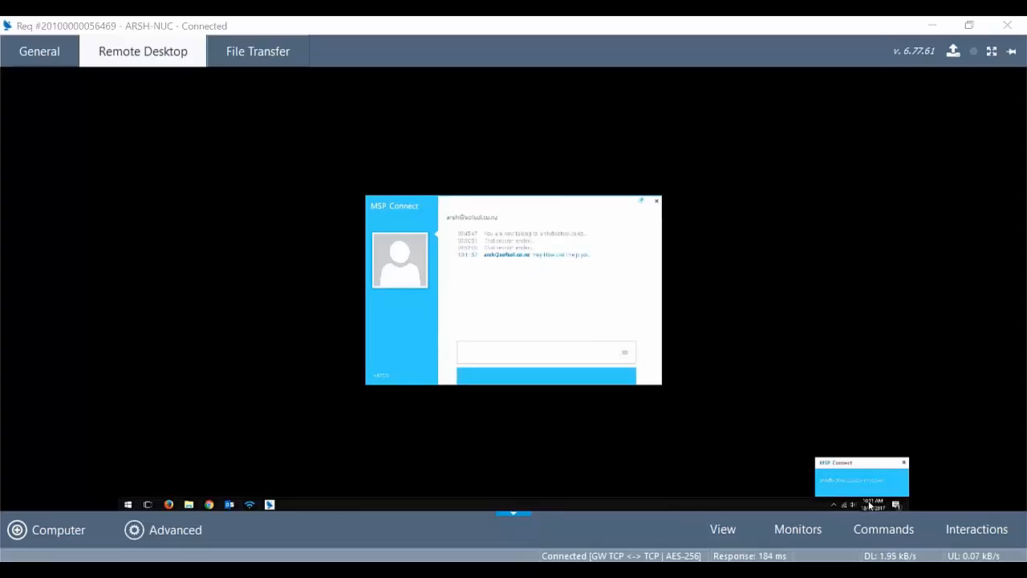
left_click(750, 533)
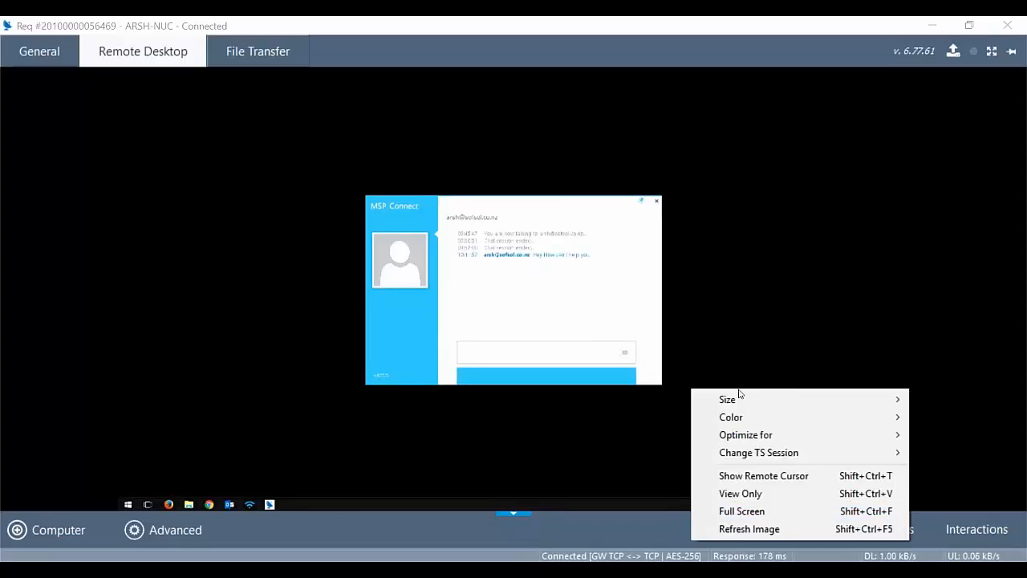
mouse_move(725, 405)
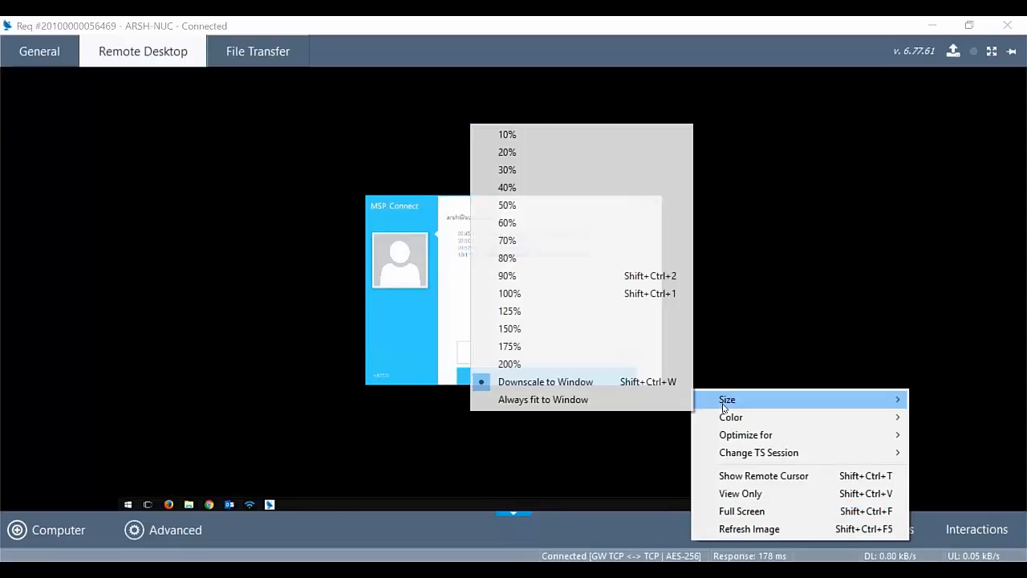
left_click(573, 275)
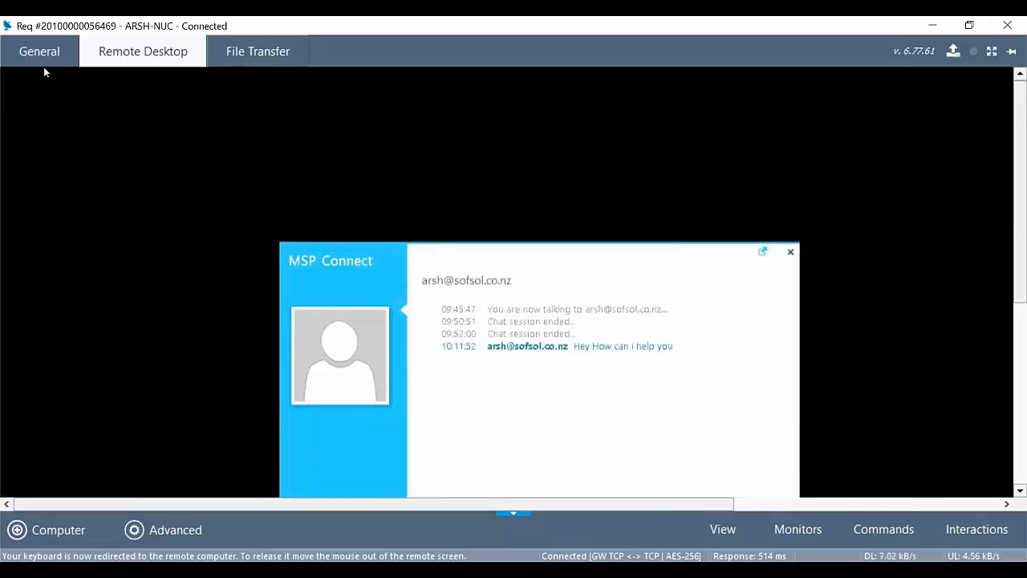
Close the floating chat window over the remote desktop and move the remote MSP Connect window higher up
left_click(45, 61)
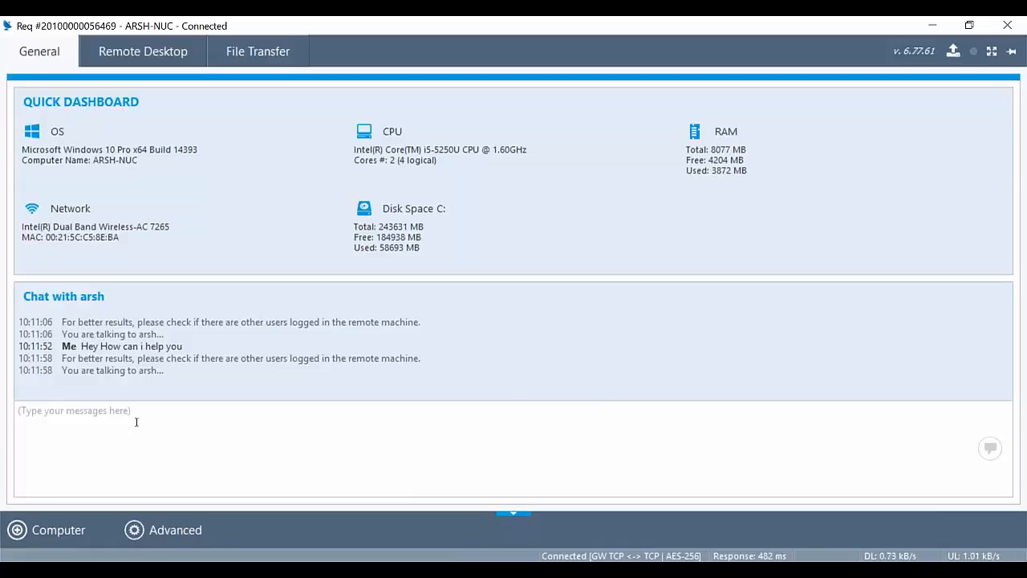
left_click(123, 53)
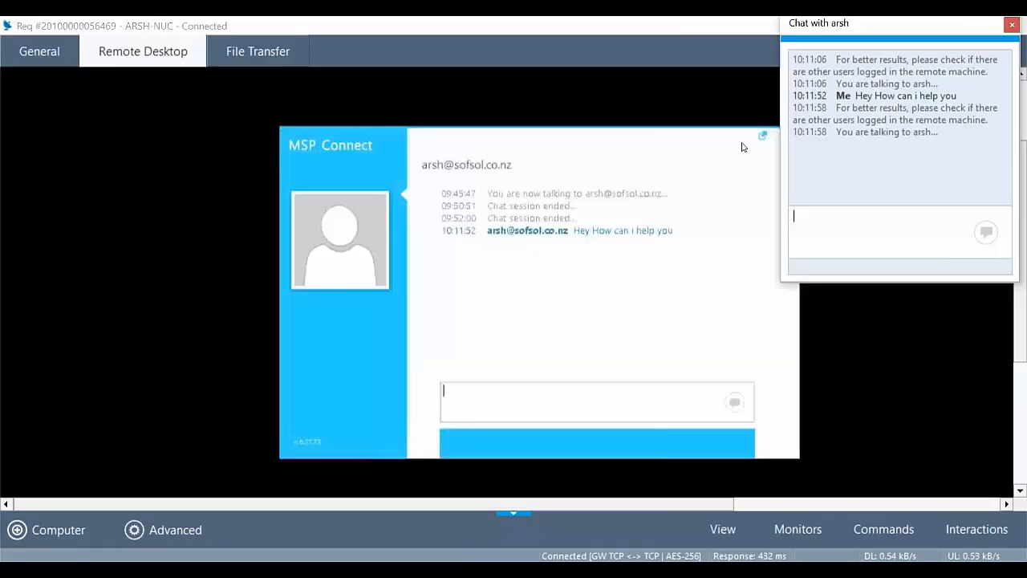
left_click(1010, 27)
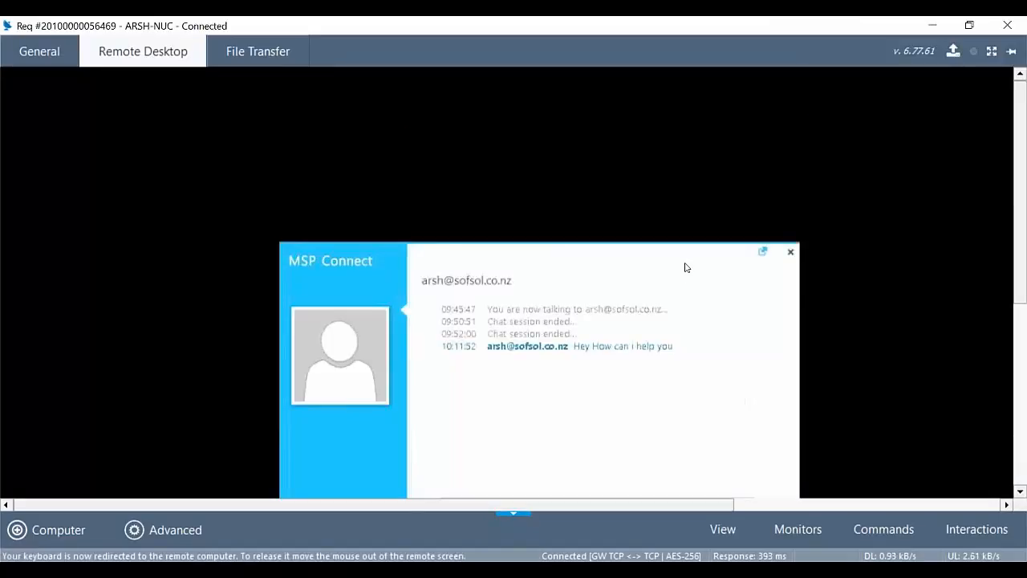
left_click_drag(686, 267, 661, 186)
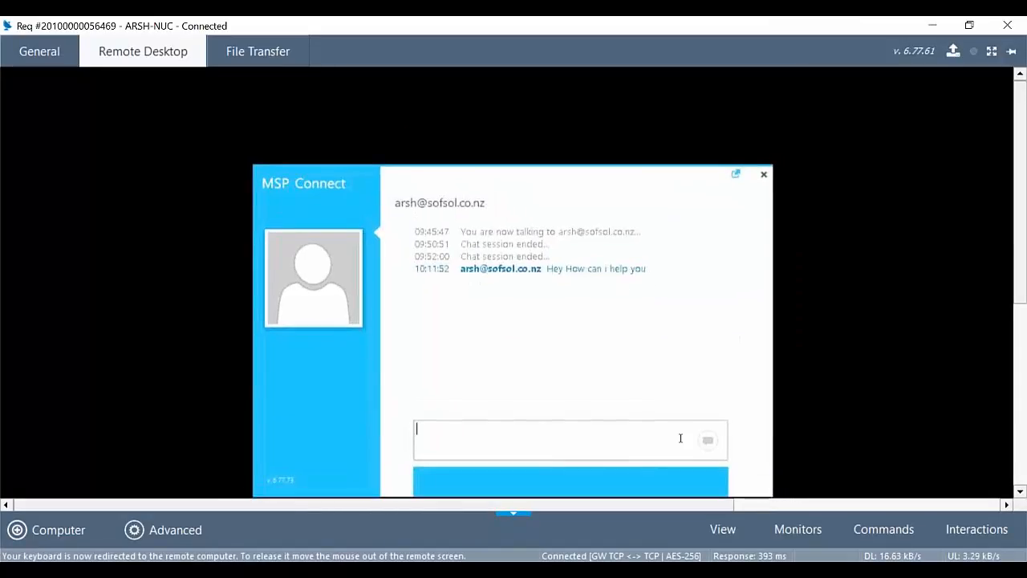
mouse_move(674, 491)
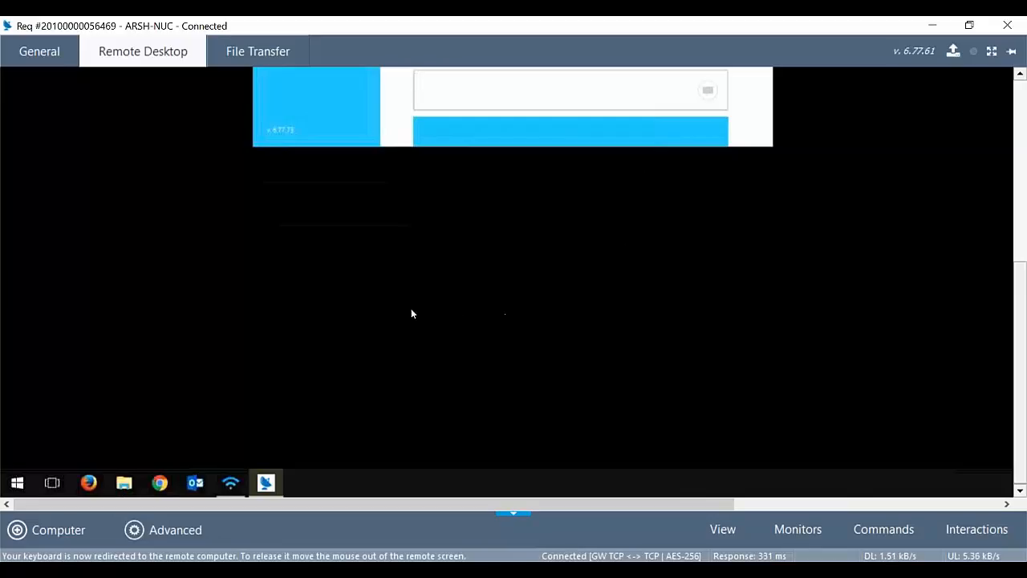
mouse_move(499, 87)
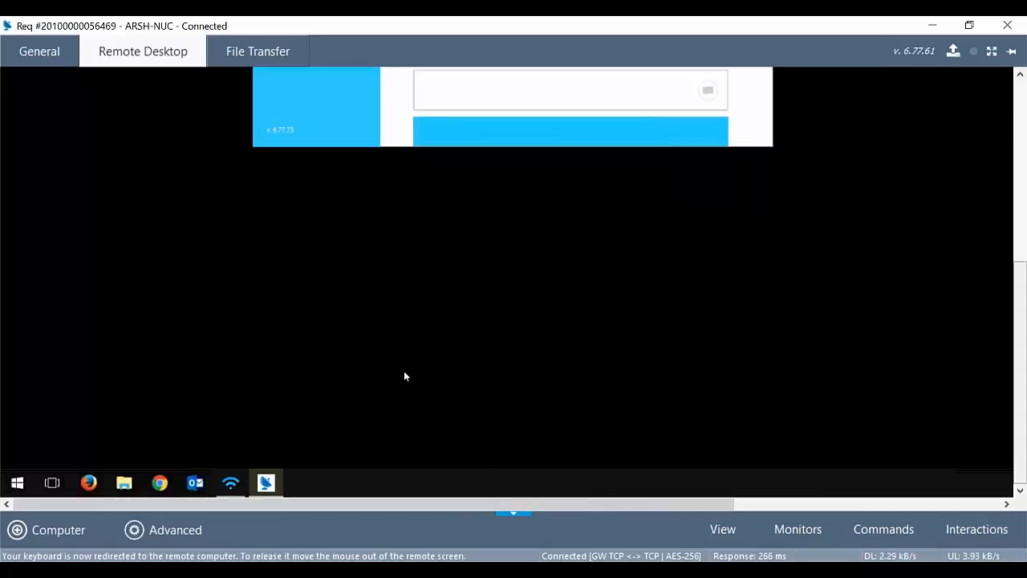
Look through the remote computer's restart and advanced options, and open Port Forward
left_click(79, 545)
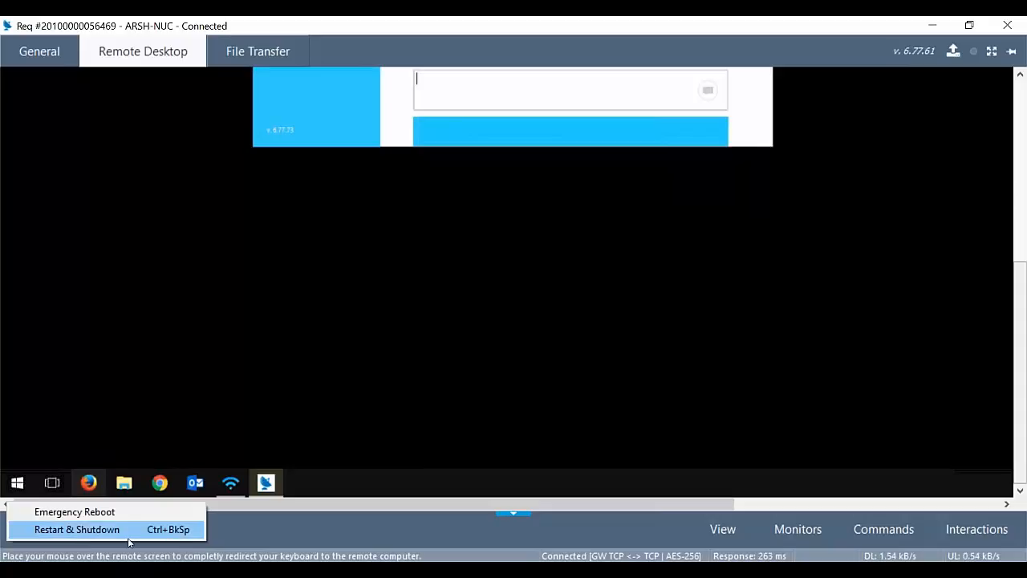
left_click(218, 527)
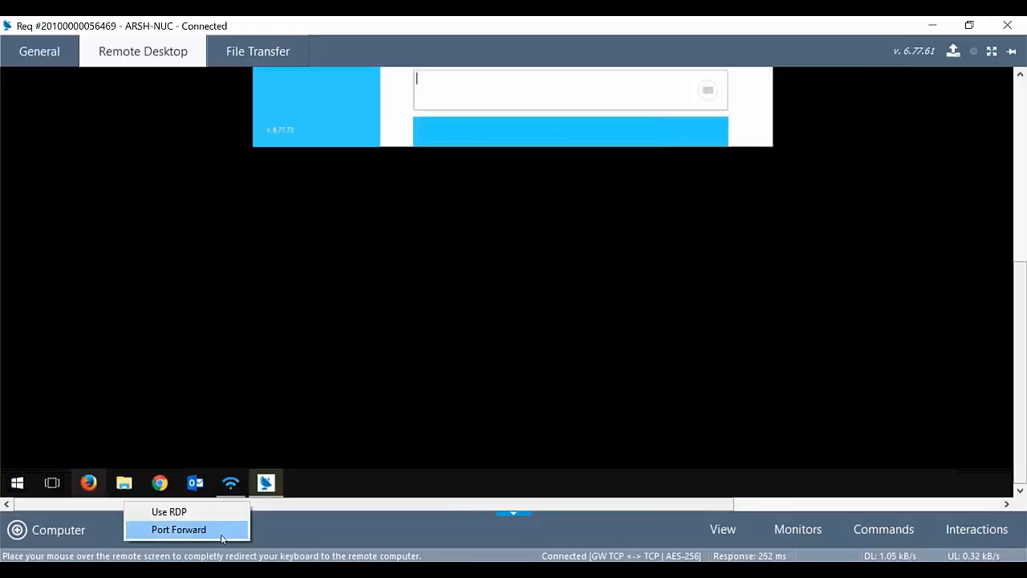
left_click(266, 533)
left_click(200, 528)
left_click(213, 530)
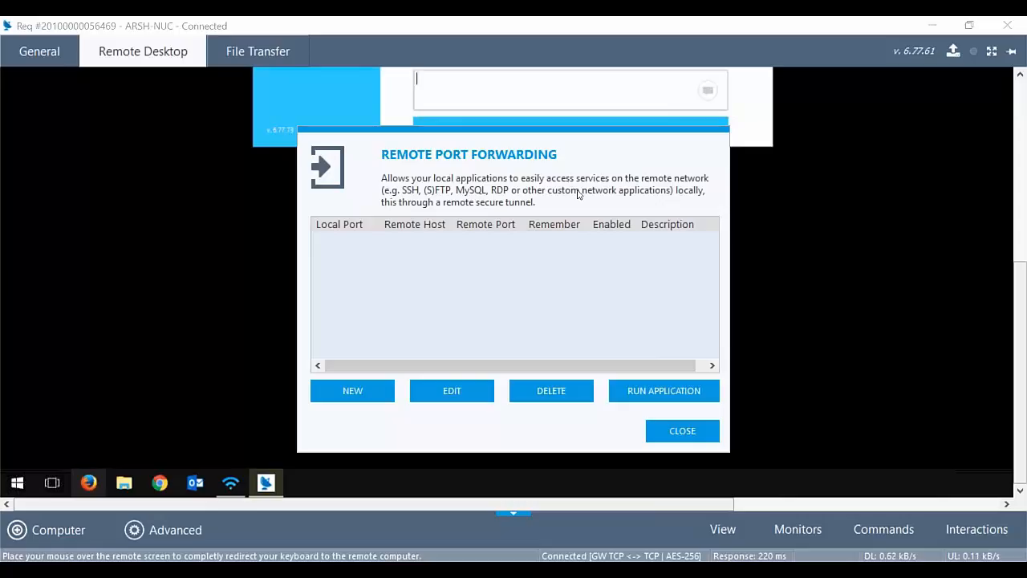
Start a new remote port forwarding rule and look through the predefined remote ports, without choosing one
left_click(356, 391)
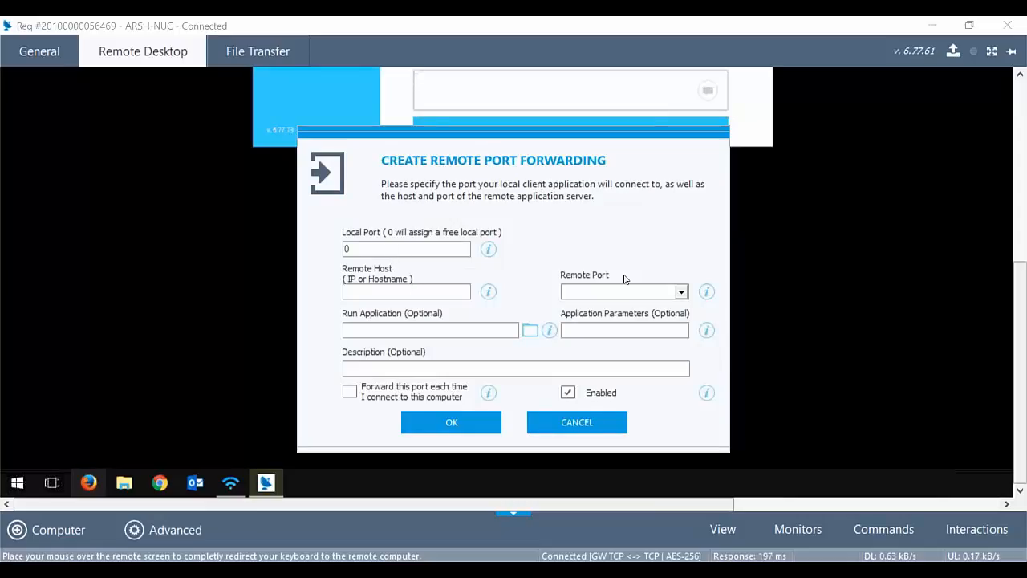
left_click(681, 292)
scroll(627, 356, "down", 2)
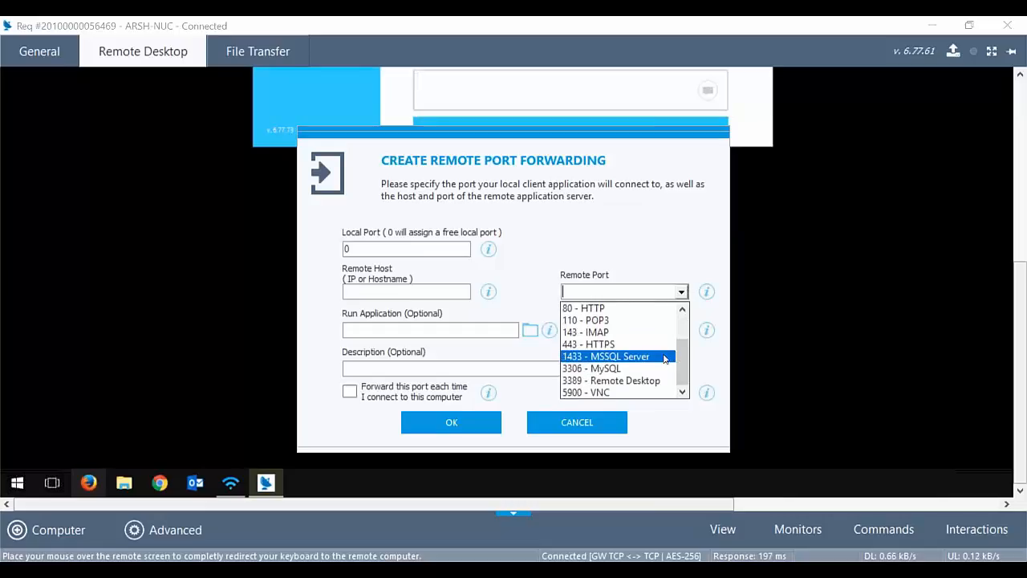
scroll(665, 360, "up", 2)
left_click(573, 233)
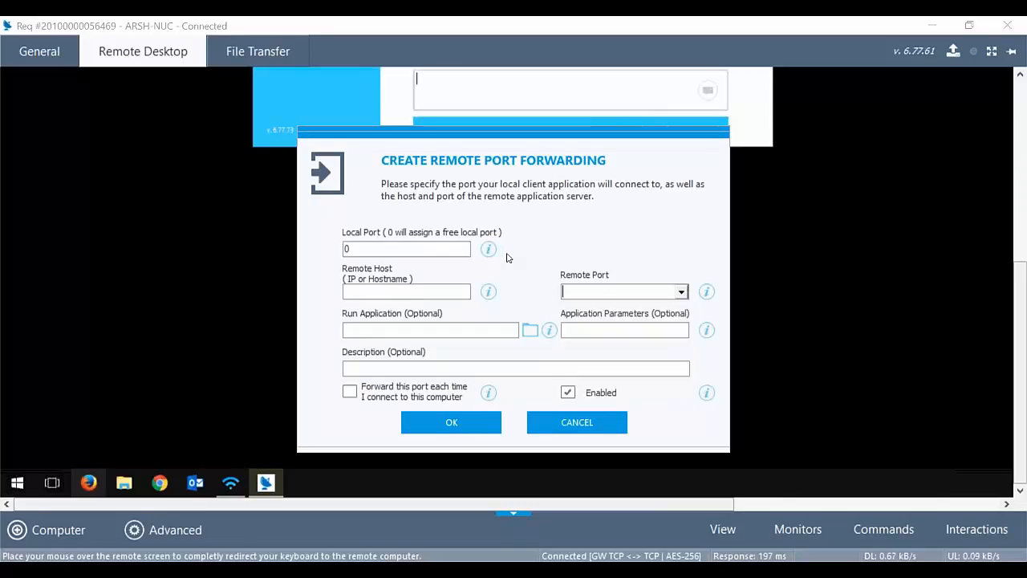
Read the help on the Local Port and Remote Host fields, cancel the new rule and close Remote Port Forwarding
left_click(489, 249)
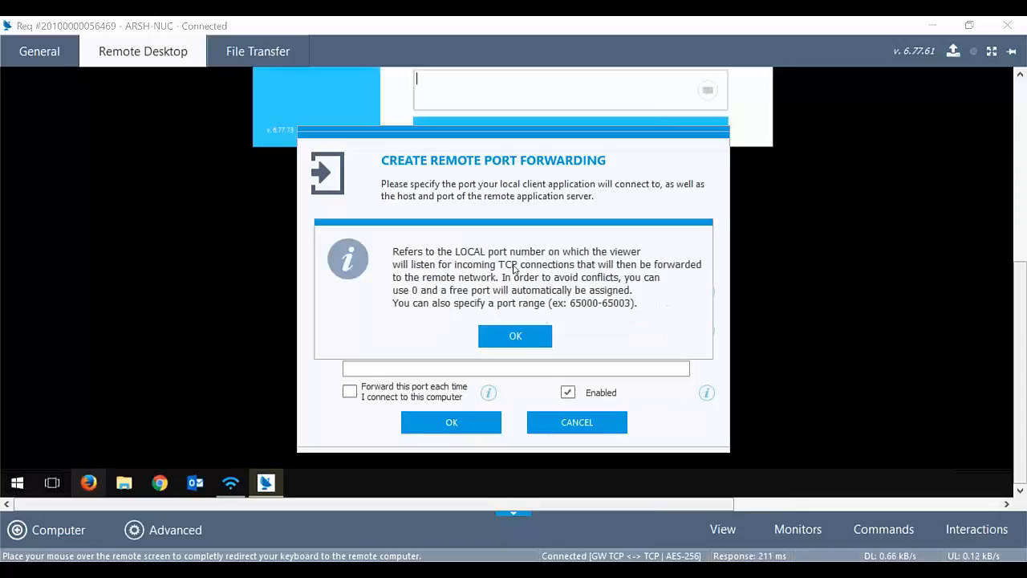
left_click(517, 339)
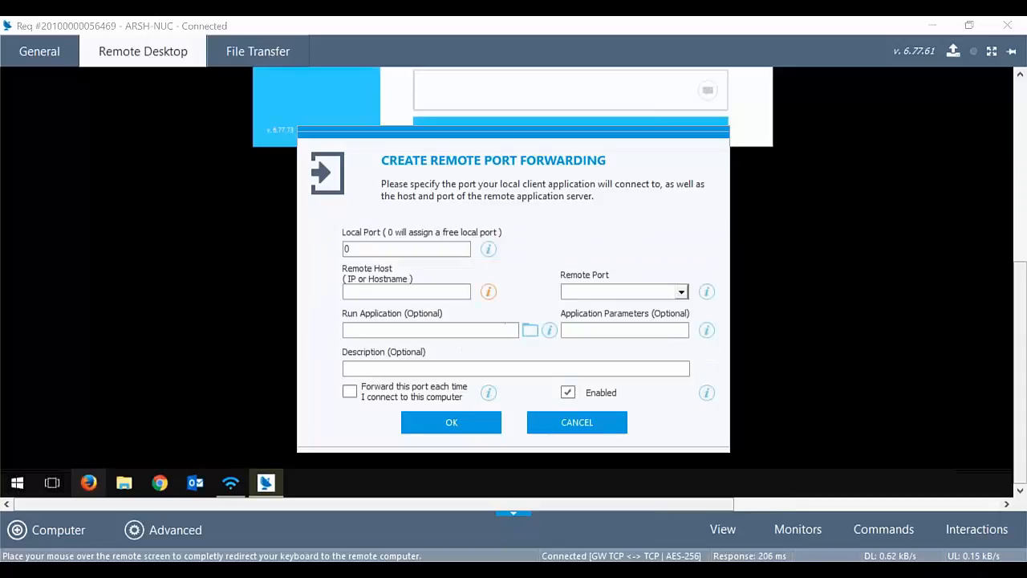
left_click(489, 291)
left_click(512, 336)
left_click(550, 418)
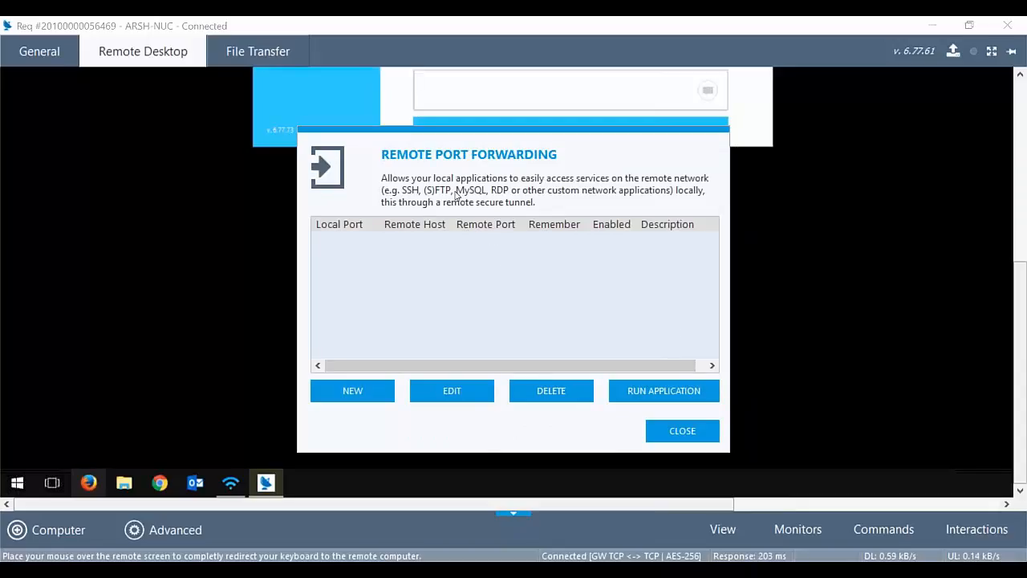
left_click(682, 432)
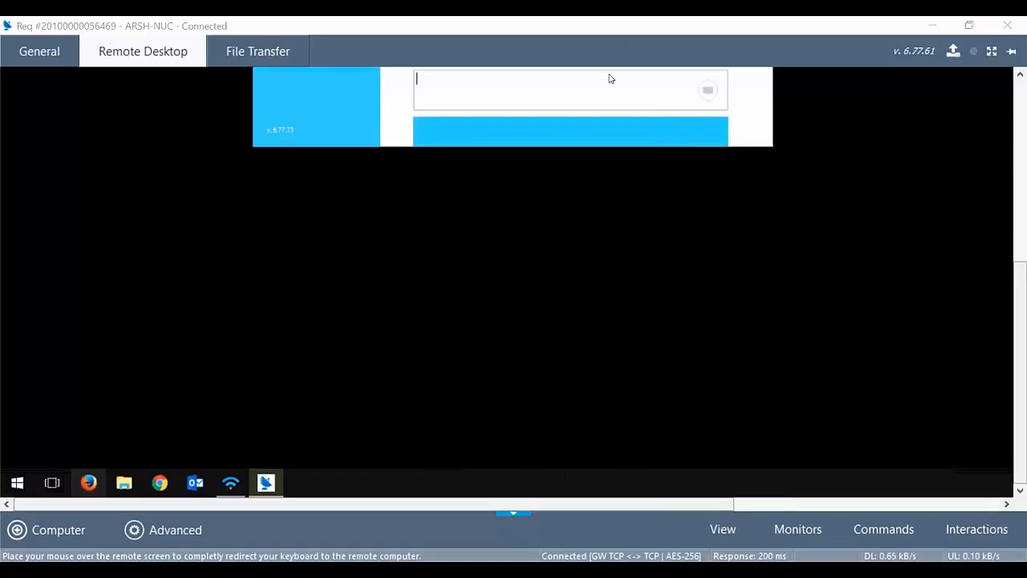
Look through the remote desktop's display options, including size, color and optimization, without changing any
left_click(604, 244)
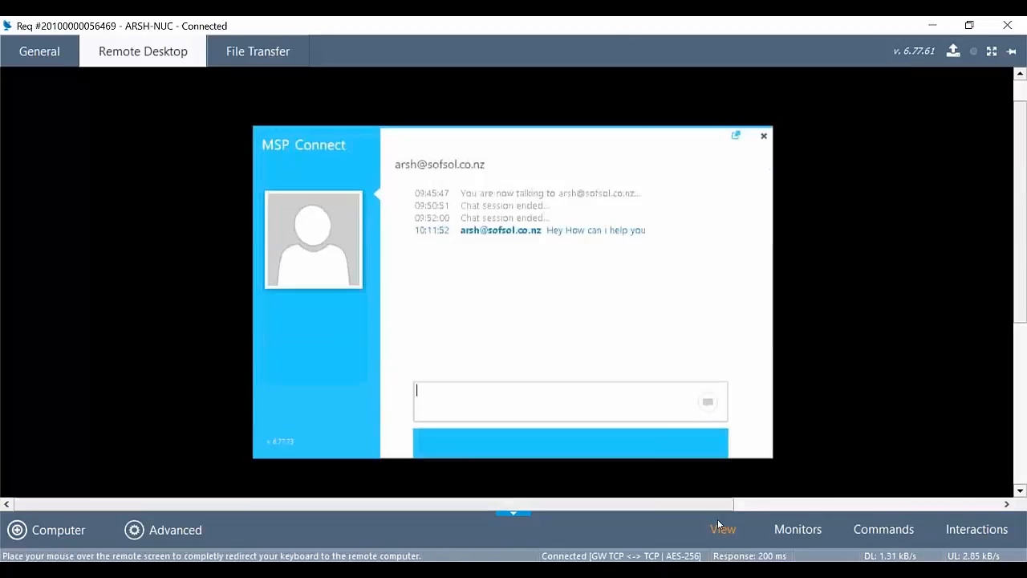
left_click(723, 529)
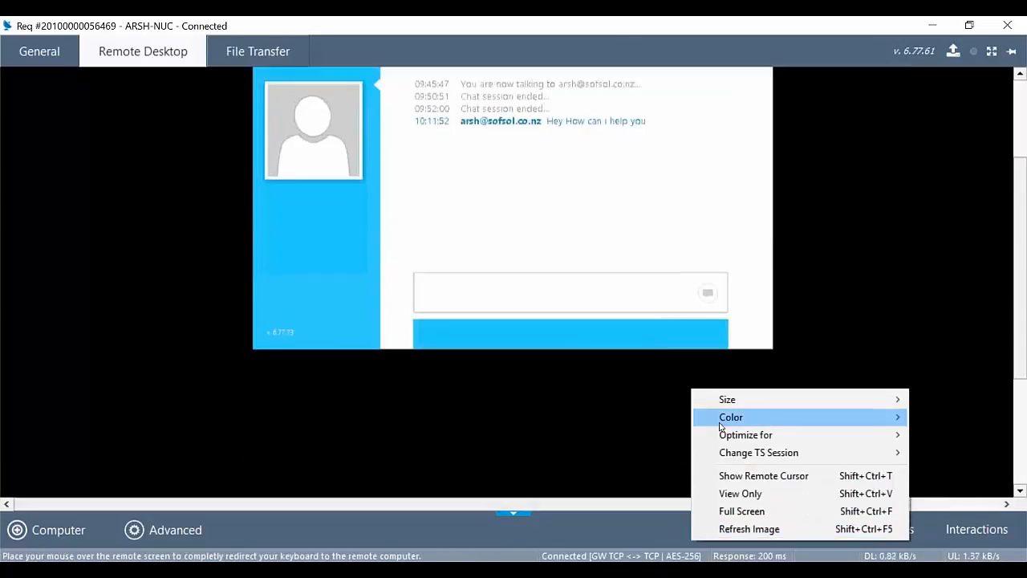
mouse_move(708, 397)
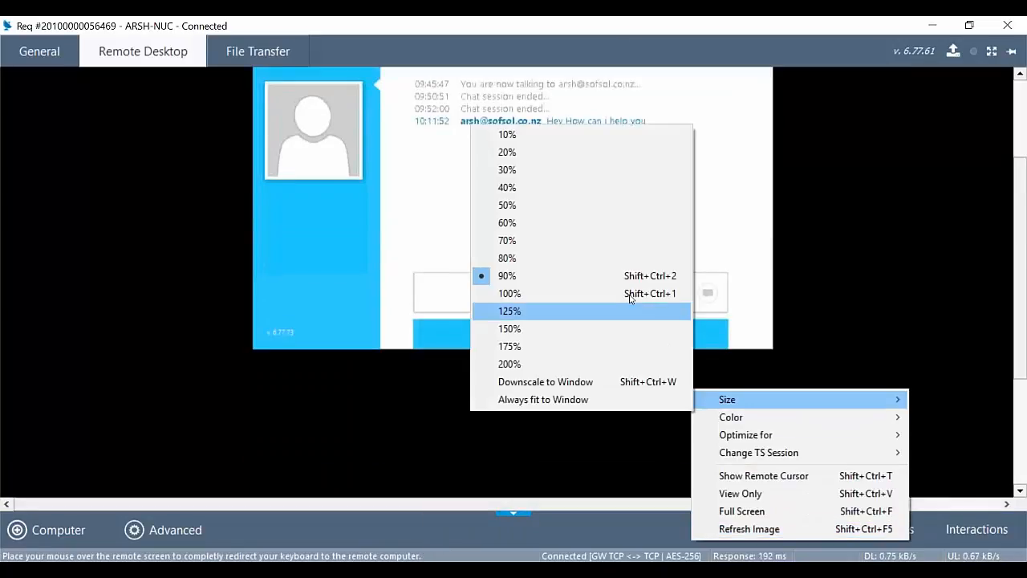
mouse_move(732, 424)
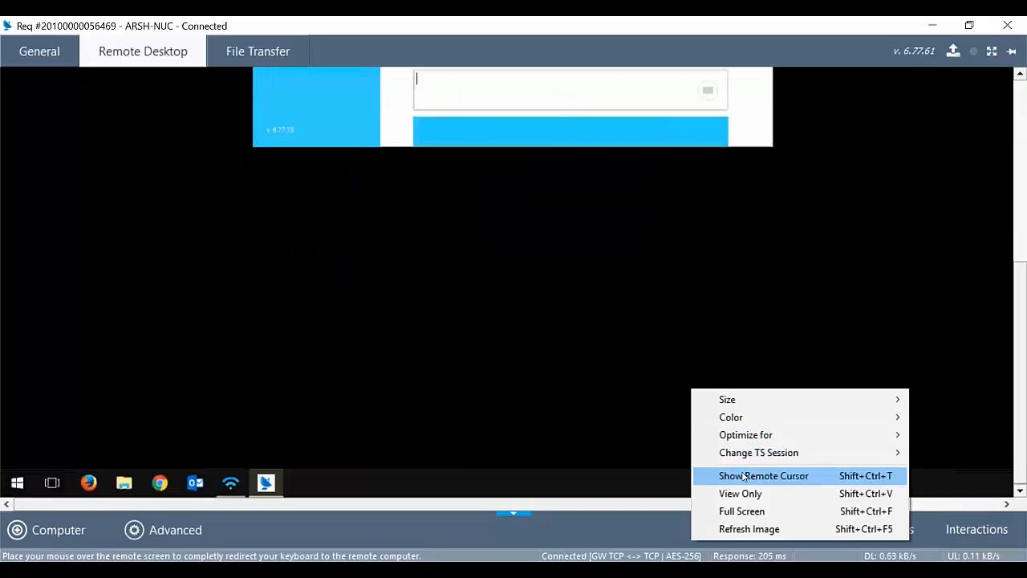
left_click(381, 234)
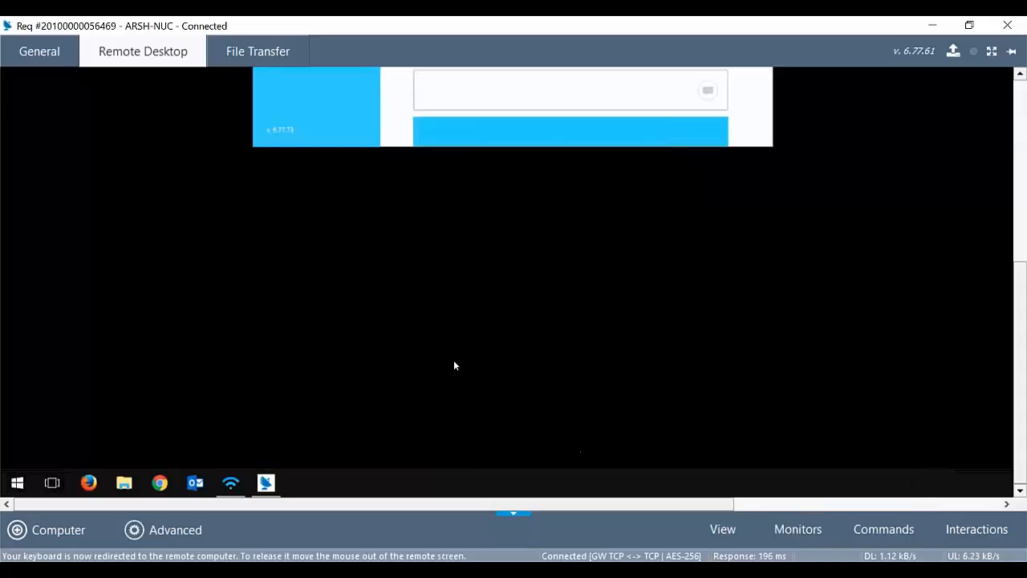
Toggle the Show Remote Cursor option on for the remote desktop, and off again
left_click(717, 529)
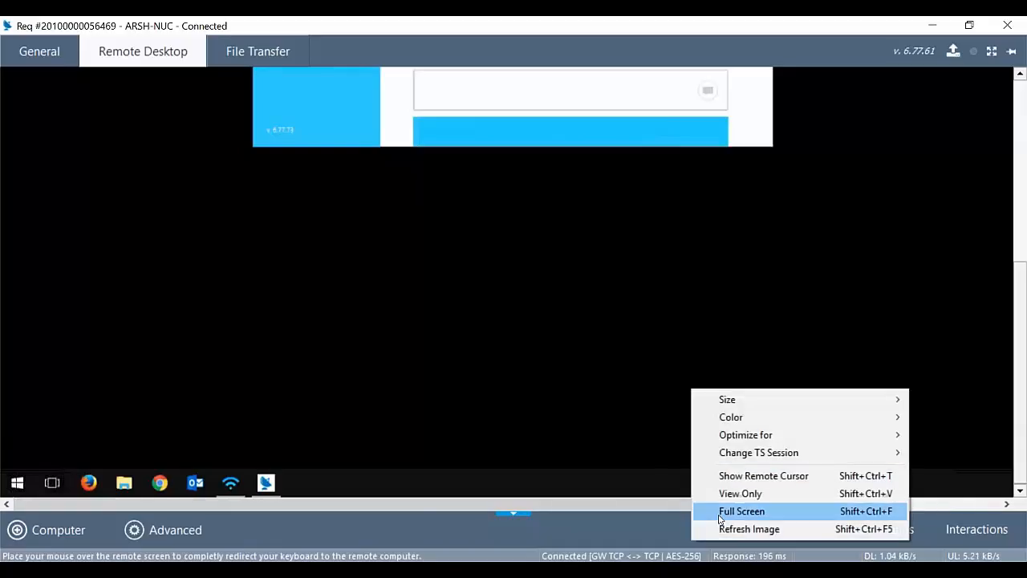
left_click(729, 476)
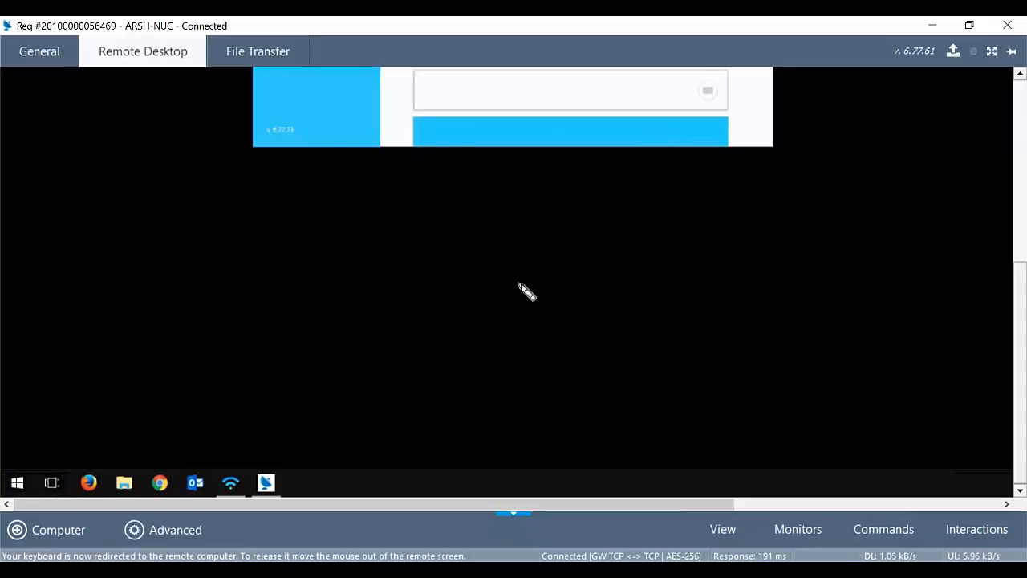
left_click(725, 528)
left_click(747, 475)
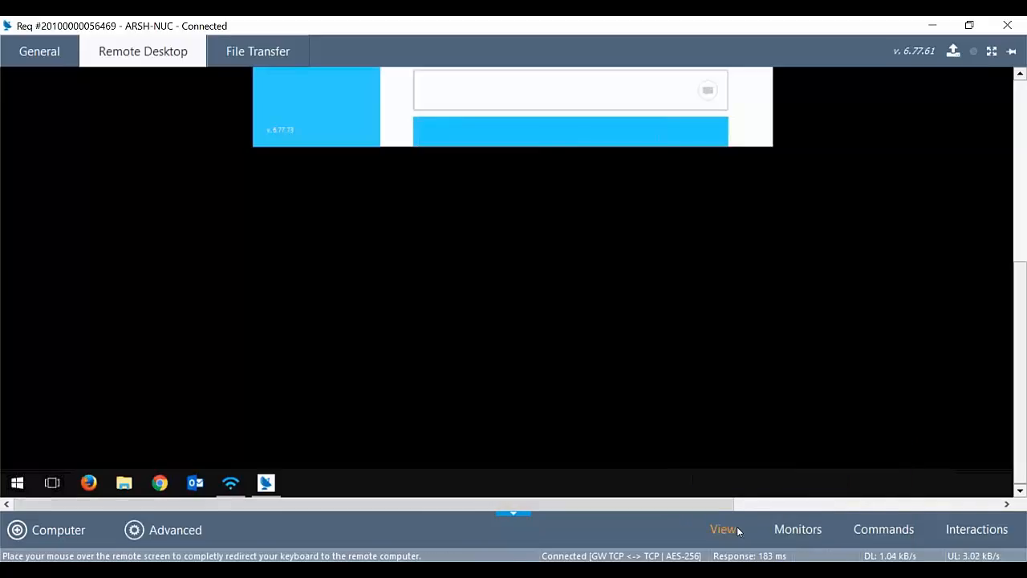
Enable View Only mode, try it over the remote desktop, and disable it again
left_click(734, 528)
left_click(730, 492)
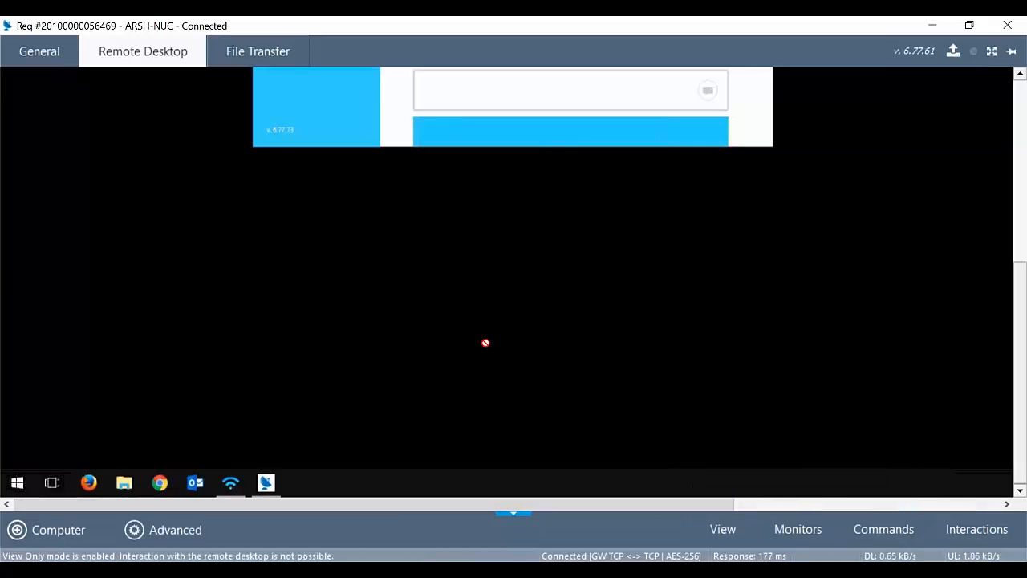
scroll(439, 116, "up", 3)
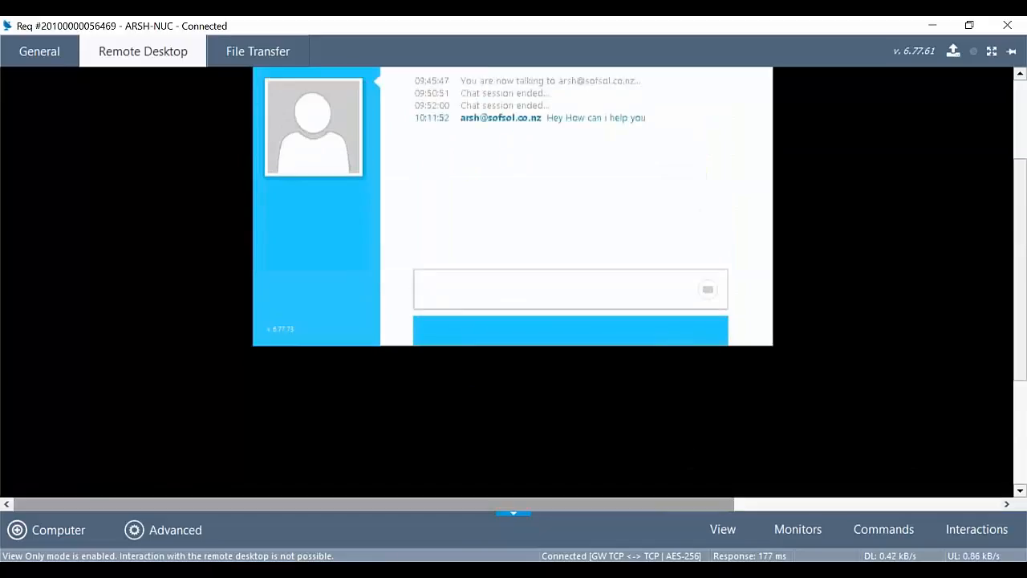
scroll(461, 482, "down", 3)
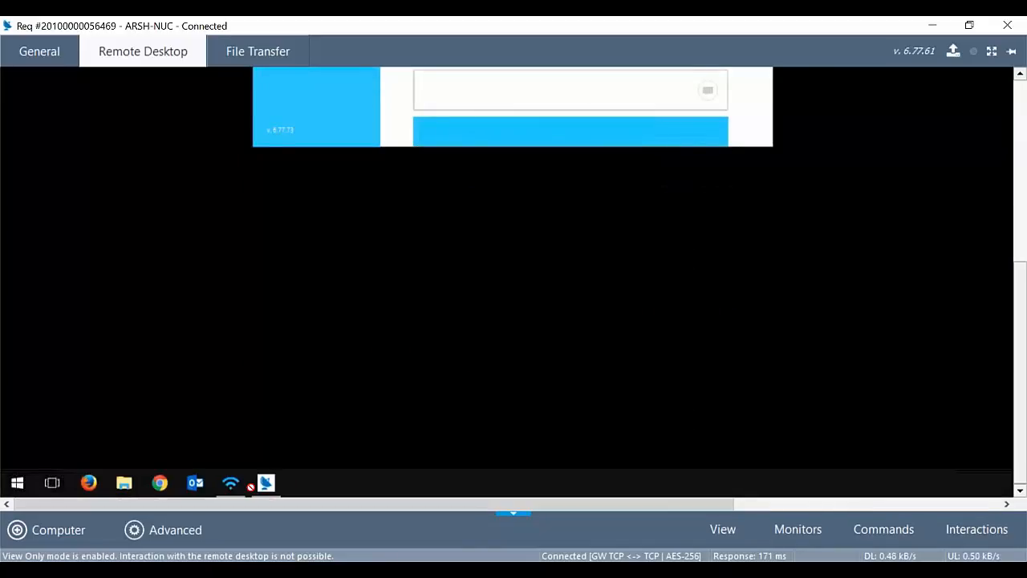
scroll(544, 165, "up", 3)
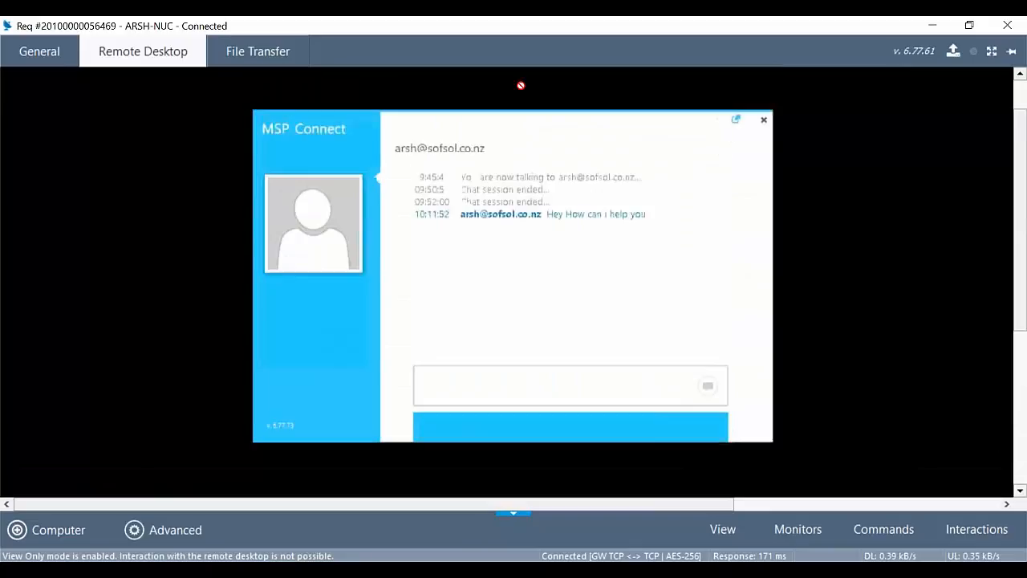
left_click(727, 529)
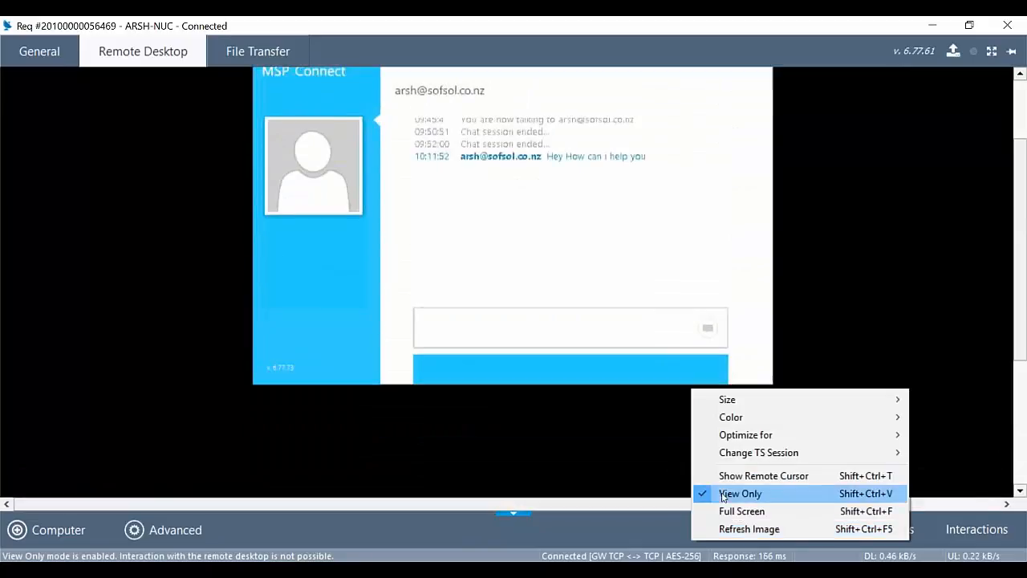
left_click(738, 490)
Check the Full Screen option among the display settings and dismiss them without applying it
left_click(724, 527)
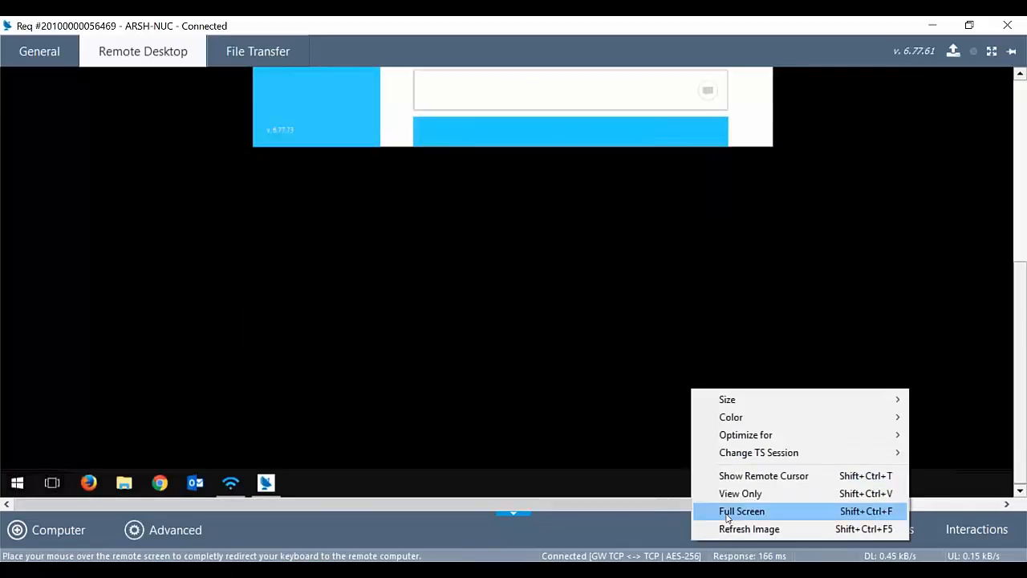
left_click(646, 446)
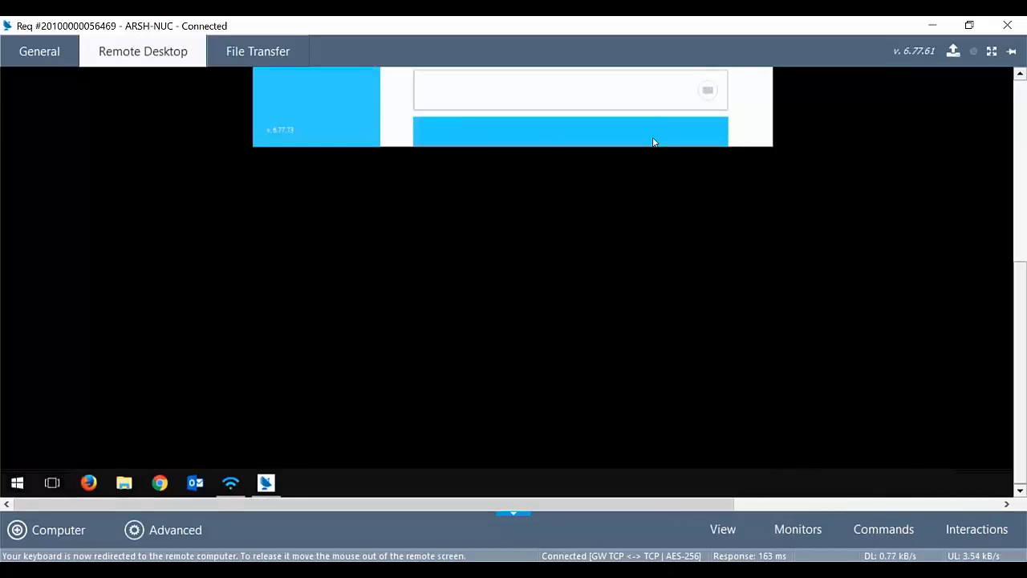
scroll(639, 117, "up", 5)
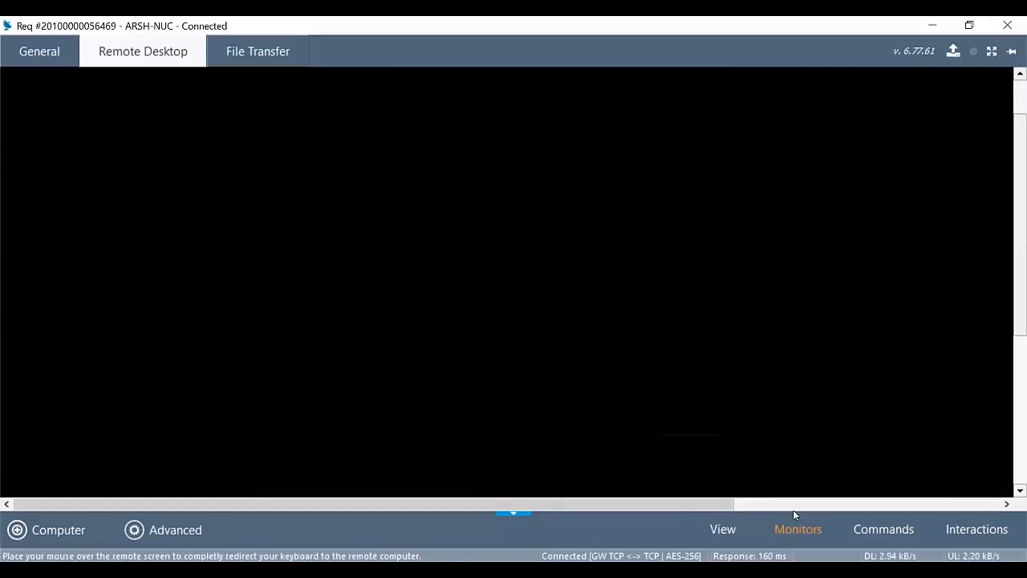
scroll(741, 458, "down", 5)
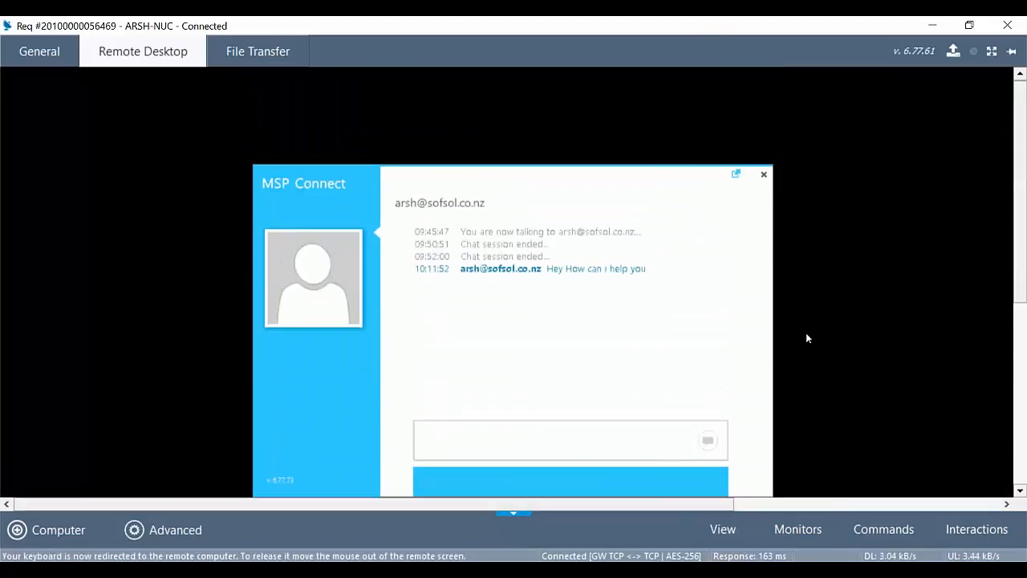
Send CTRL+ALT+DEL to the remote computer and cancel out of its security screen
left_click(895, 533)
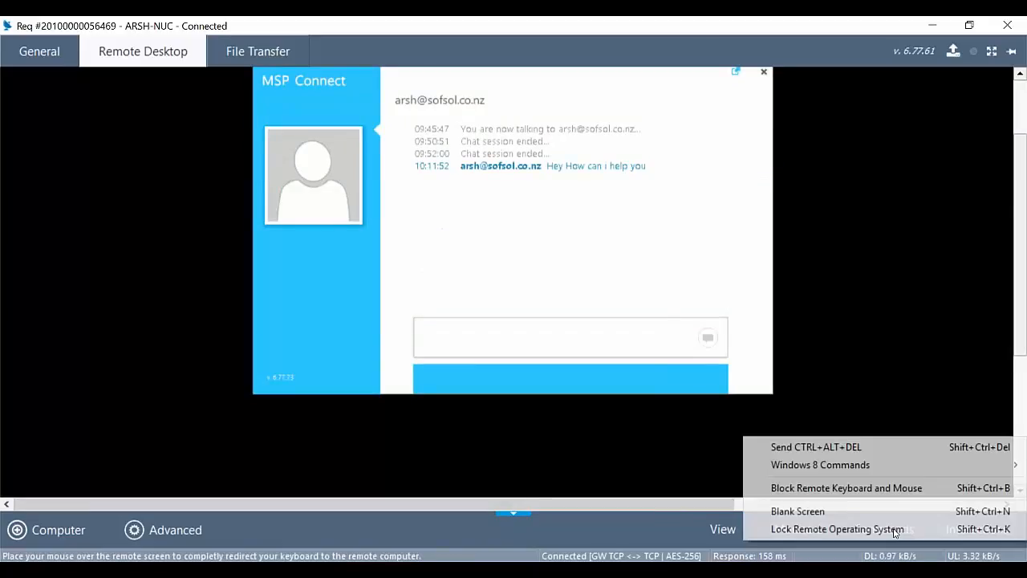
left_click(740, 403)
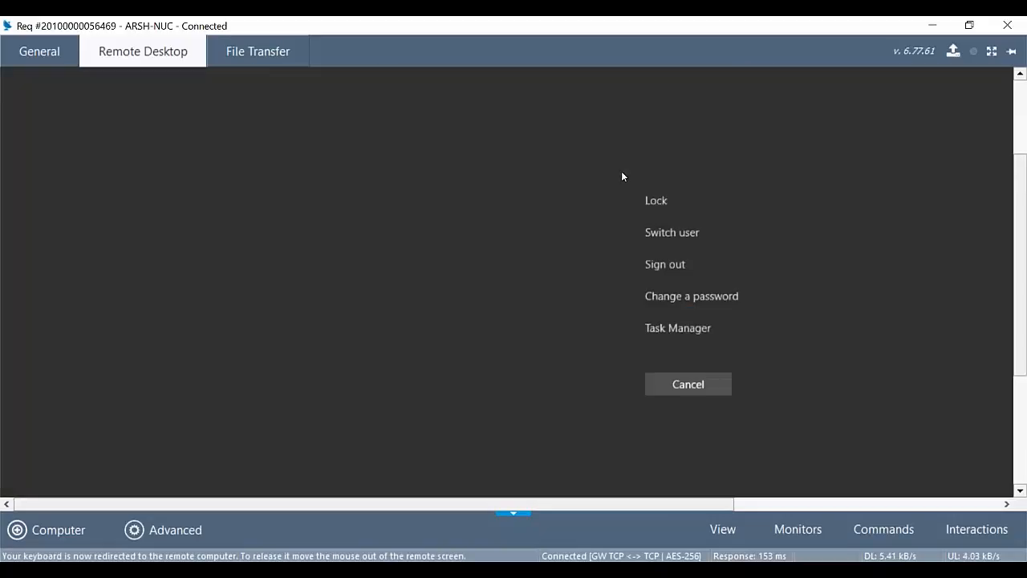
left_click(713, 383)
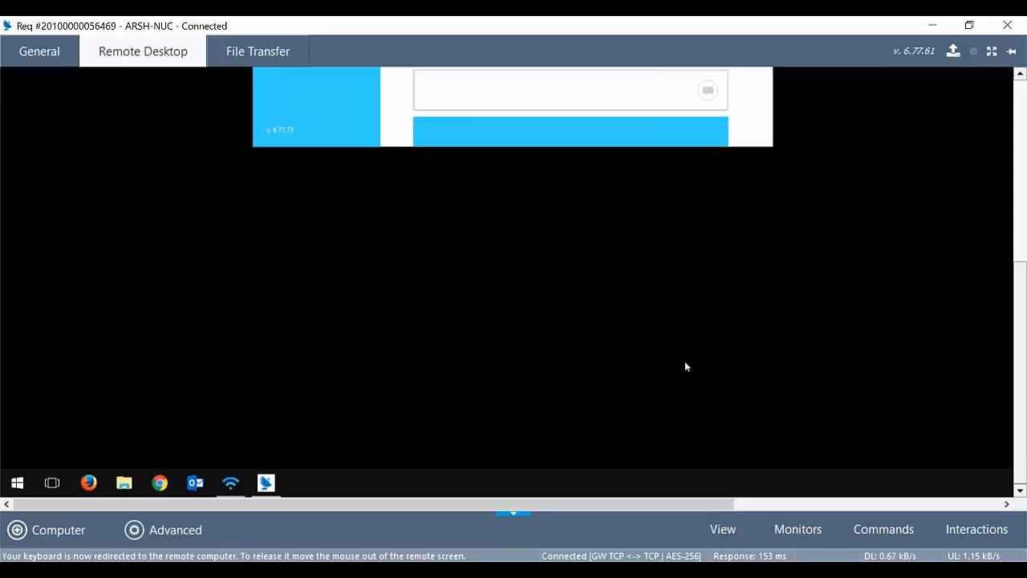
Open the remote computer's Start Menu through the Windows 8 Commands, and close it again
mouse_move(641, 556)
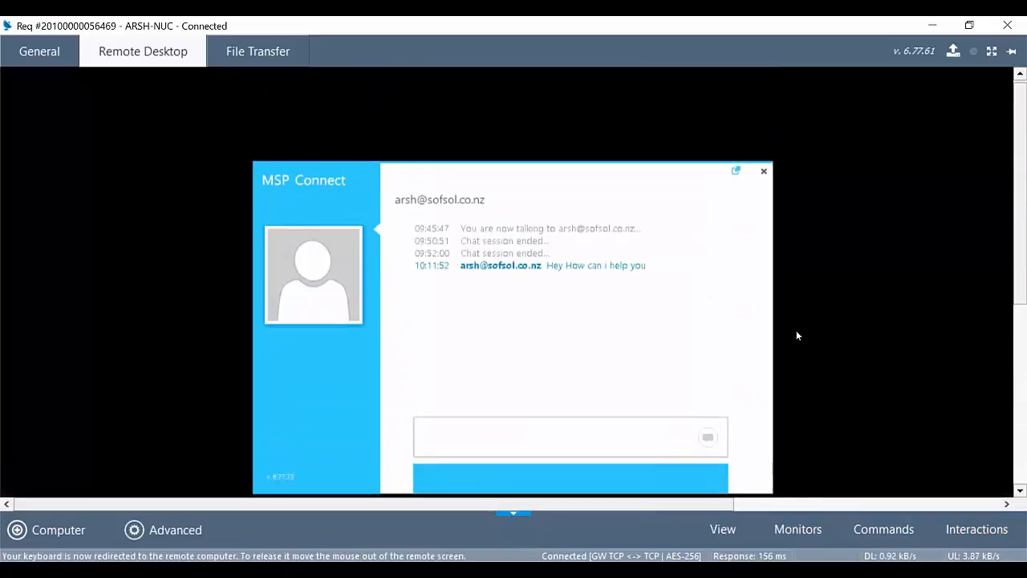
left_click(802, 528)
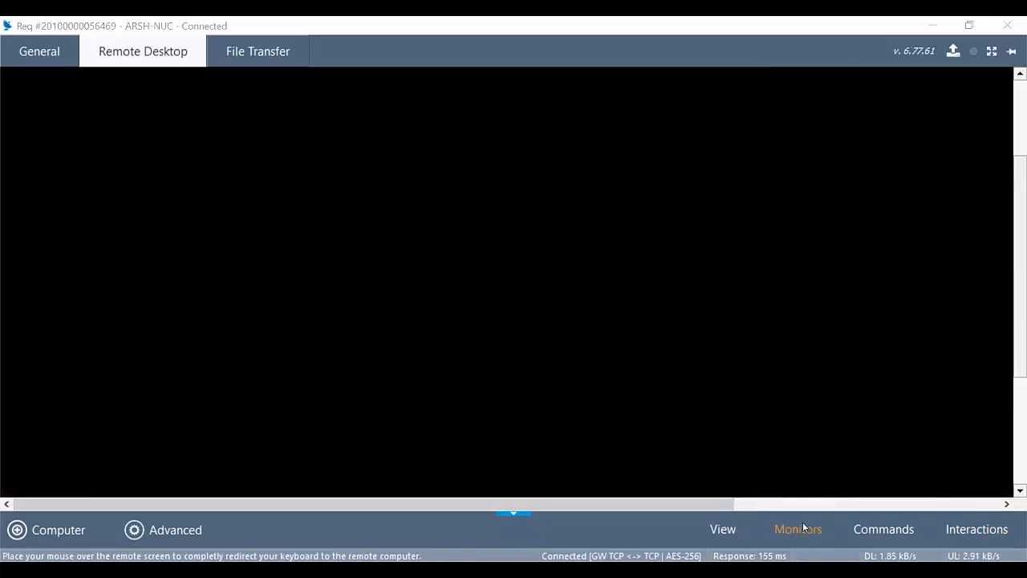
left_click(862, 527)
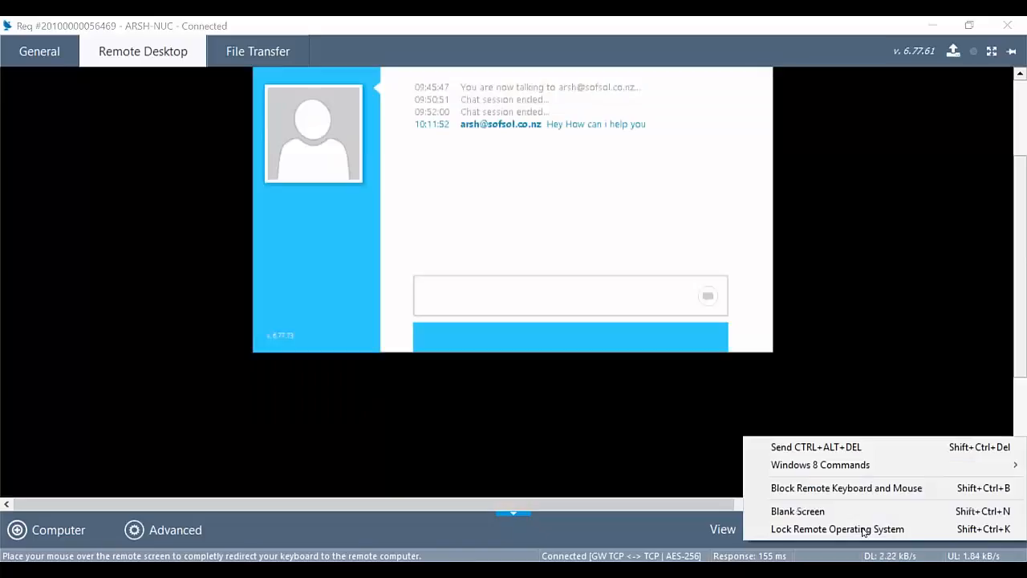
mouse_move(857, 470)
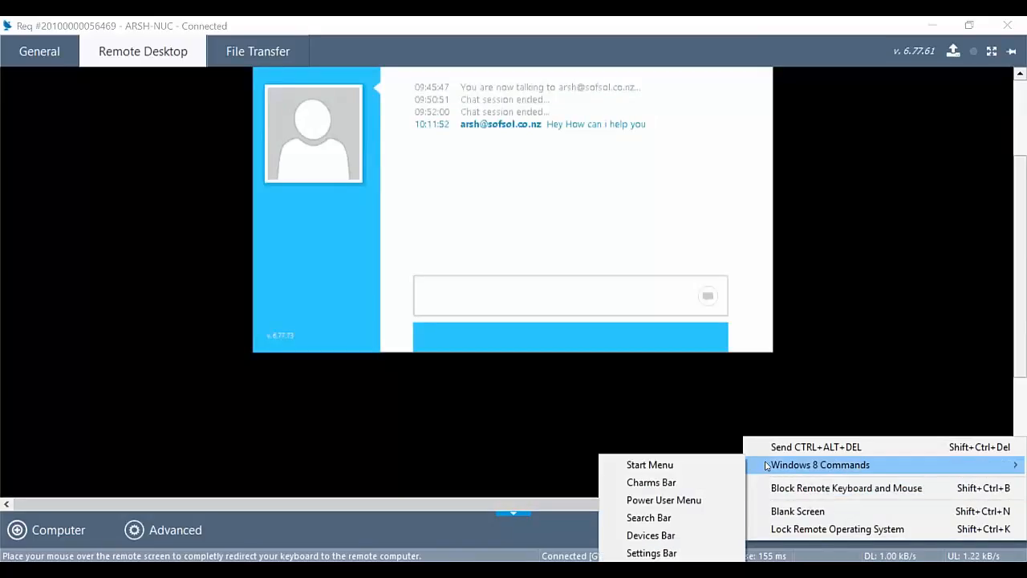
left_click(723, 466)
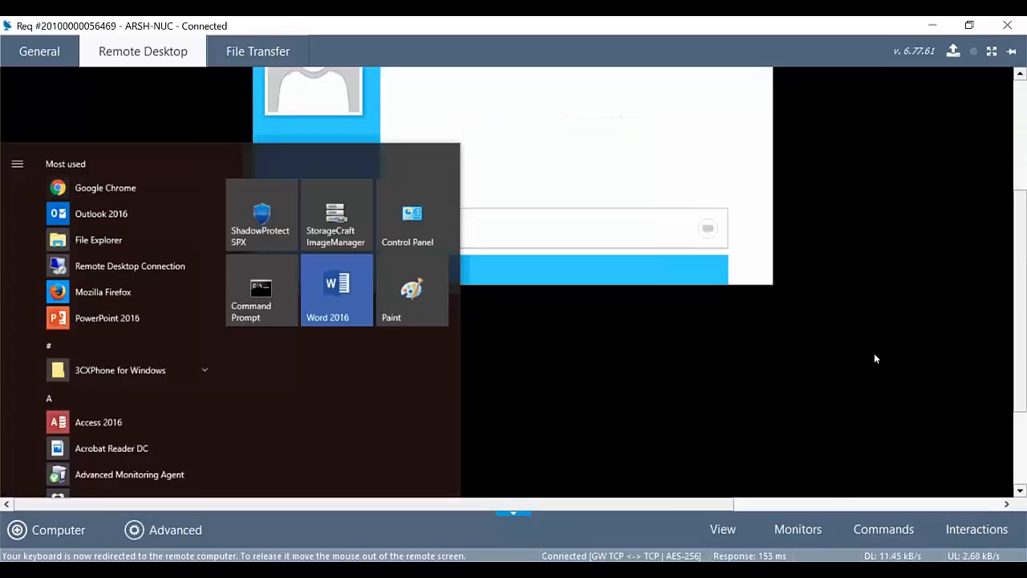
left_click(875, 350)
Review the Block Remote Keyboard and Mouse, Blank Screen and lock commands without running any
left_click(877, 526)
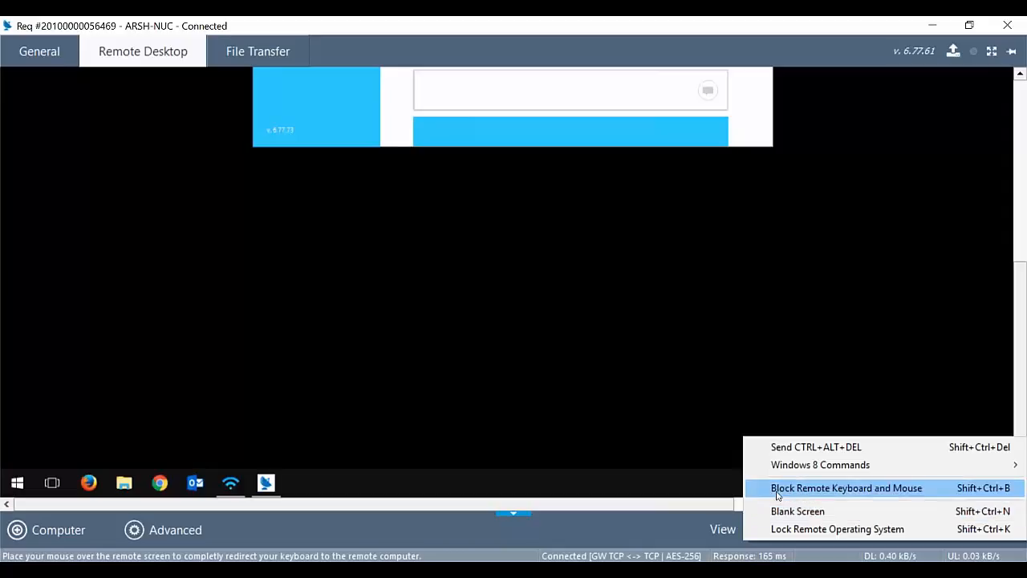
left_click(676, 431)
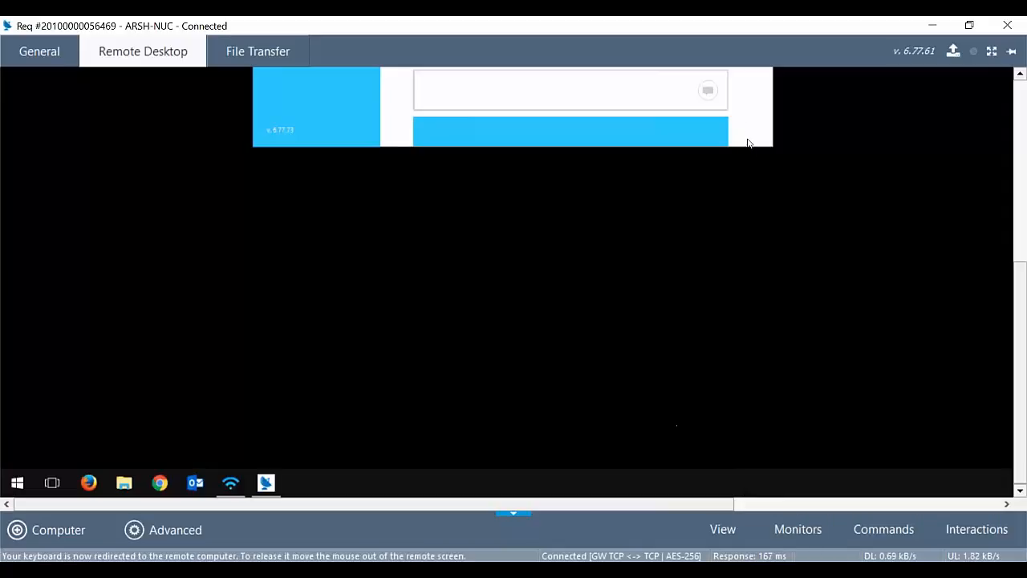
mouse_move(728, 74)
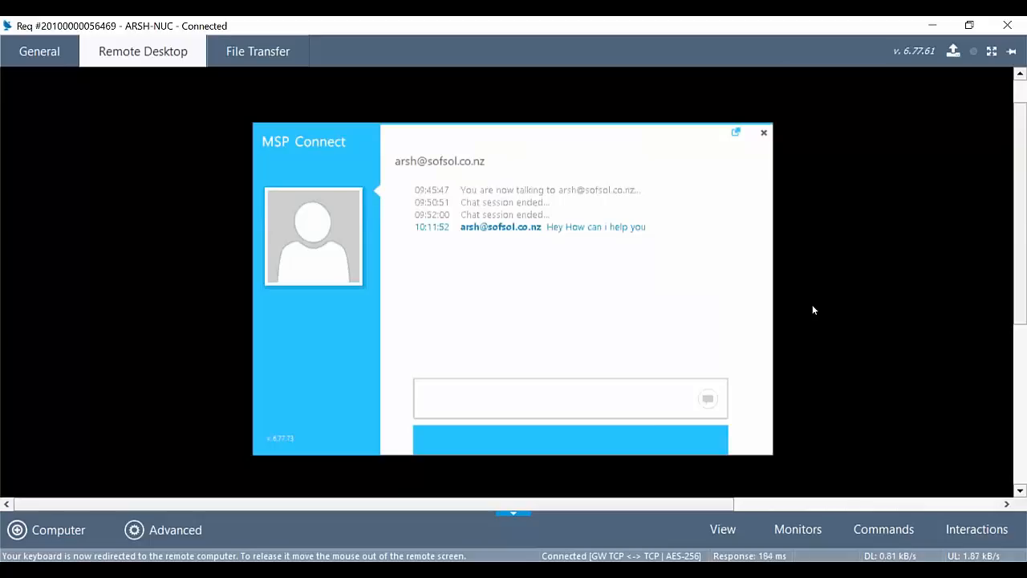
Enable the Laser Pointer interaction on the remote desktop
scroll(840, 438, "down", 3)
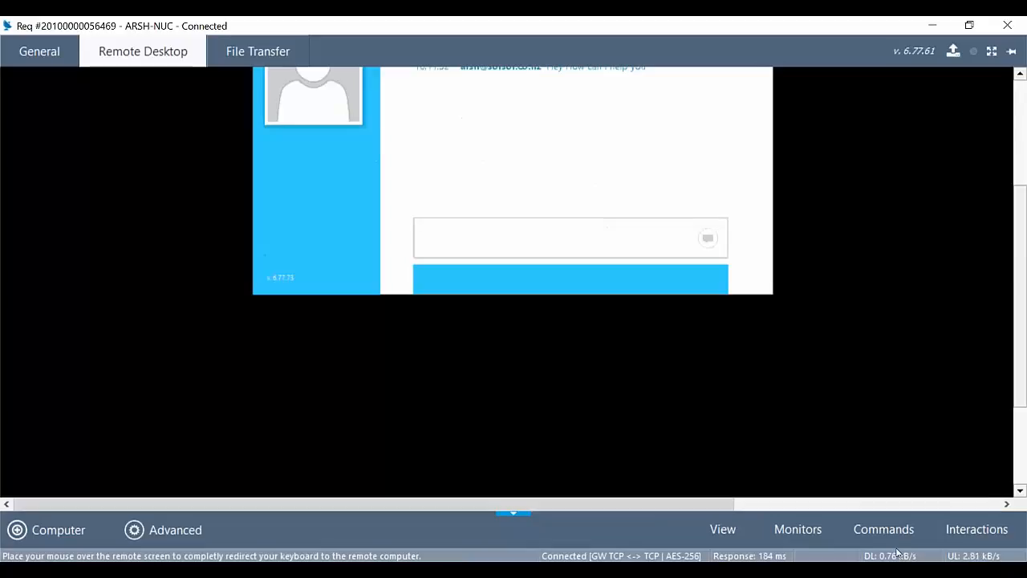
left_click(886, 533)
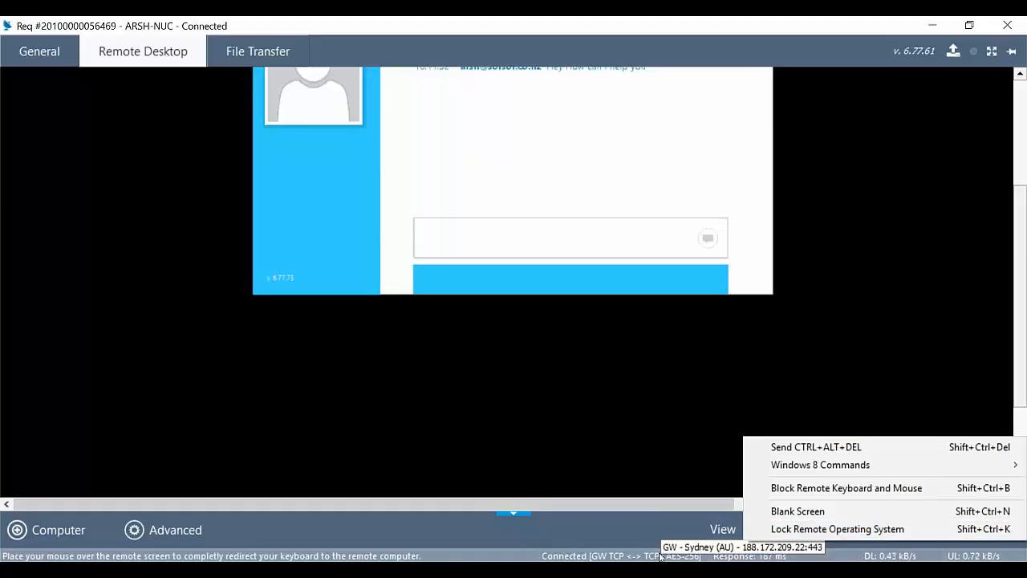
left_click(649, 529)
left_click(959, 532)
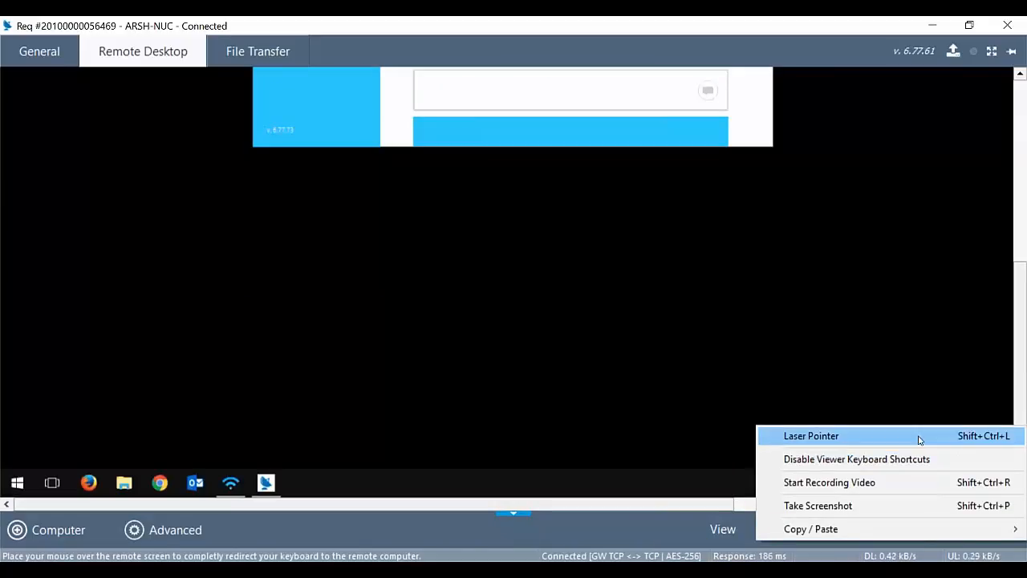
left_click(919, 437)
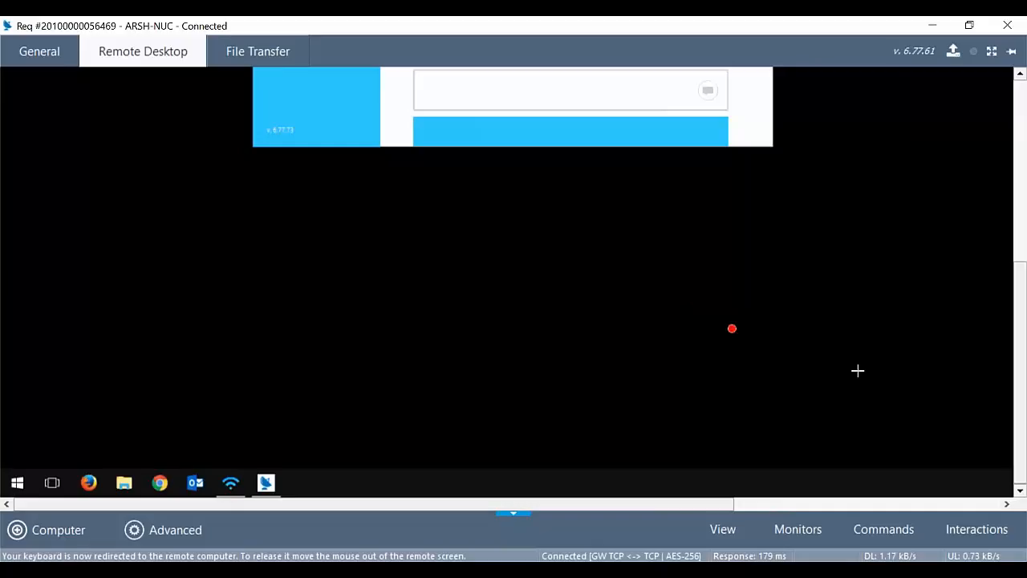
Review the recording, screenshot and Copy / Paste clipboard options among the interactions without running any
left_click(963, 522)
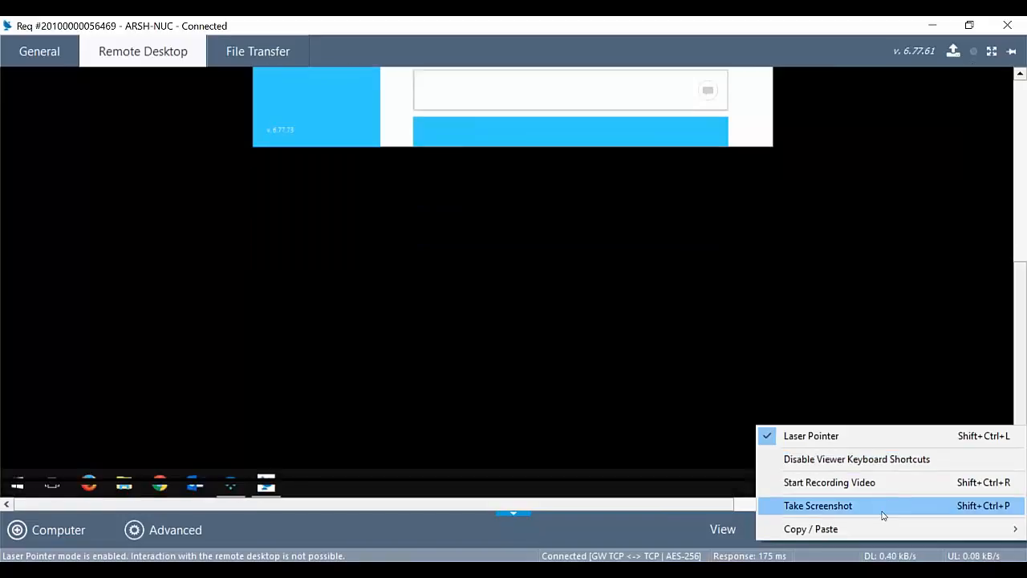
mouse_move(878, 536)
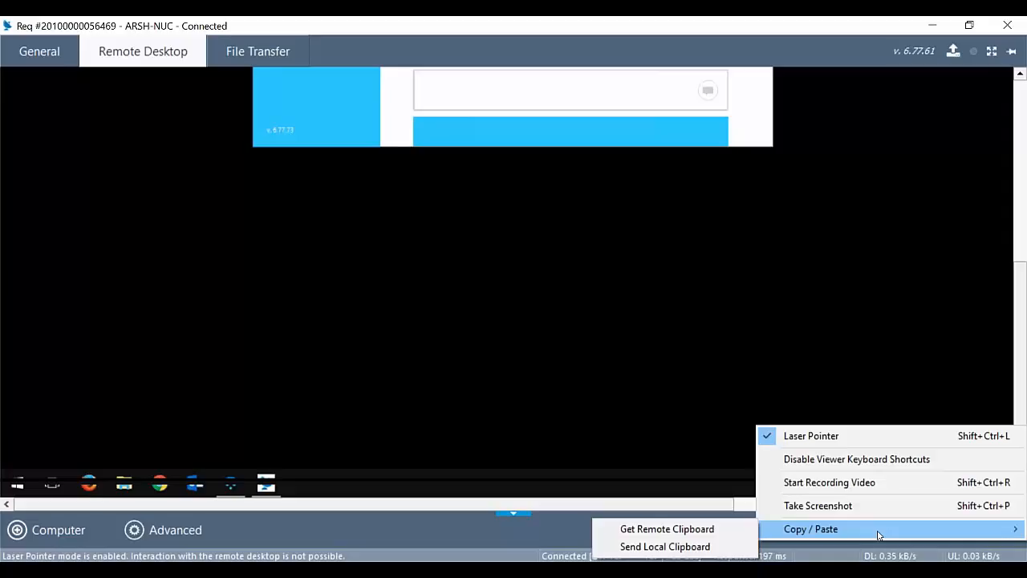
left_click(473, 311)
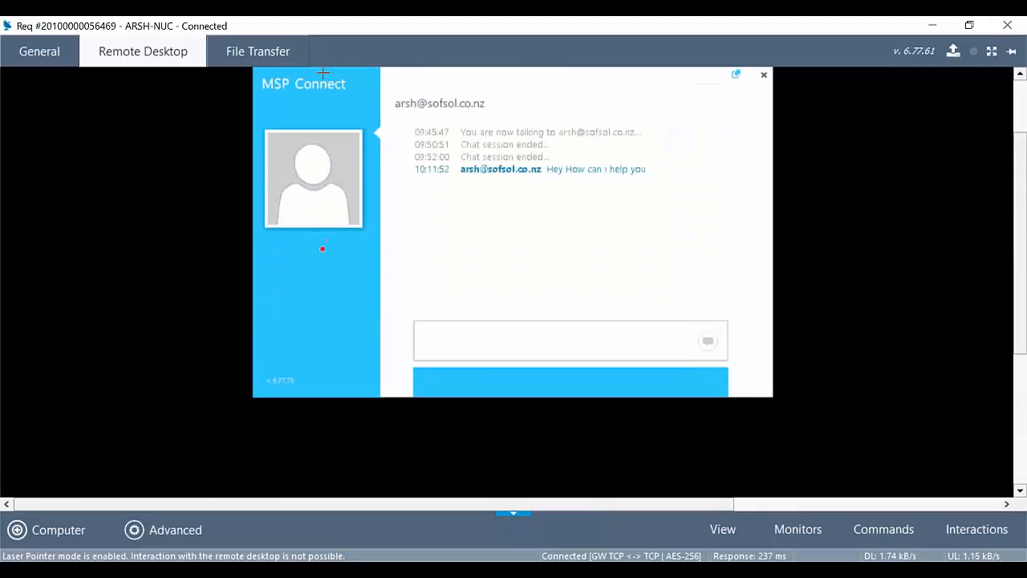
Open File Transfer and browse the local Desktop, My Documents and My Computer entries, selecting the awesome folder
left_click(256, 51)
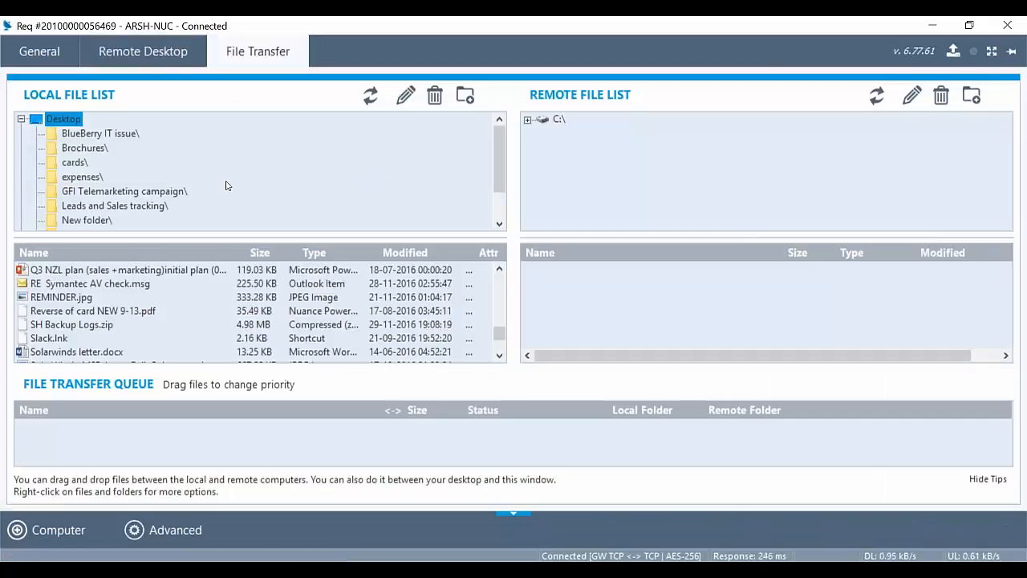
left_click(21, 119)
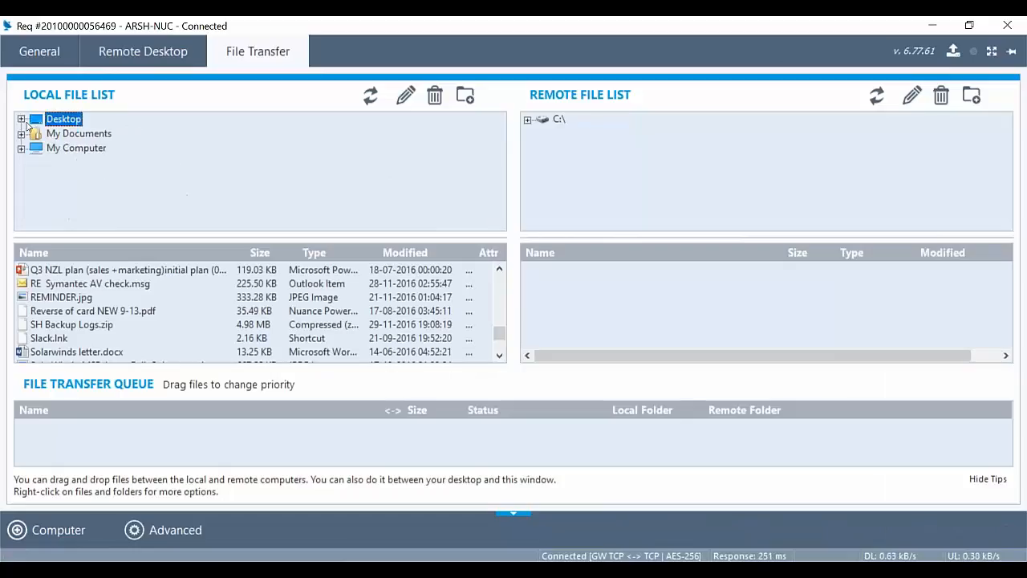
double_click(50, 134)
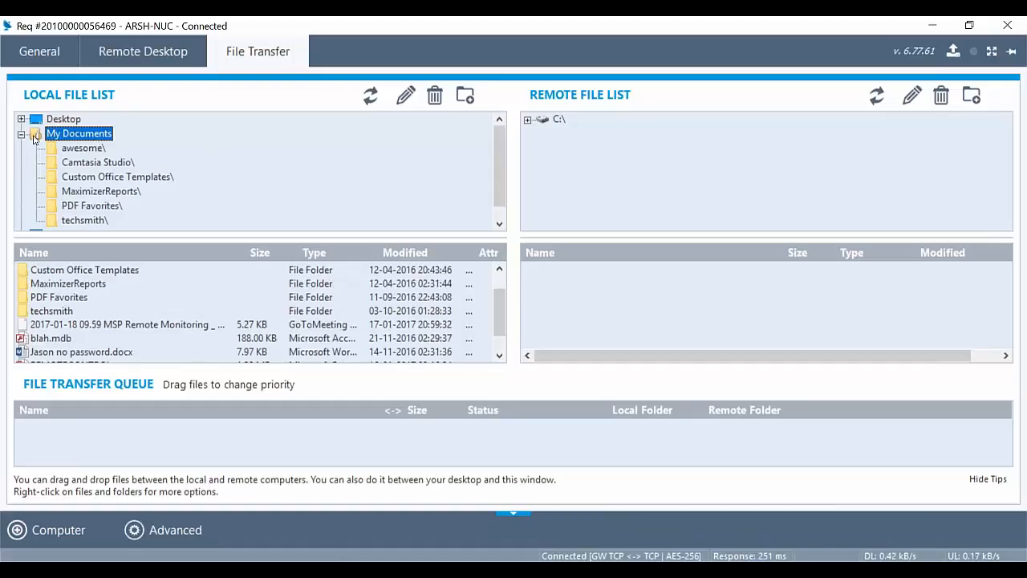
double_click(35, 136)
left_click(39, 150)
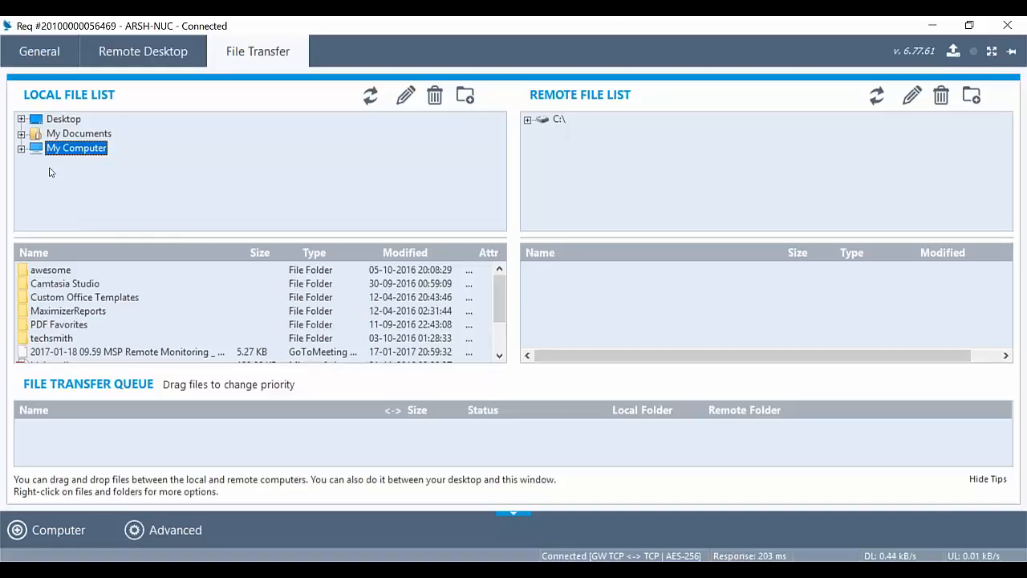
left_click(59, 270)
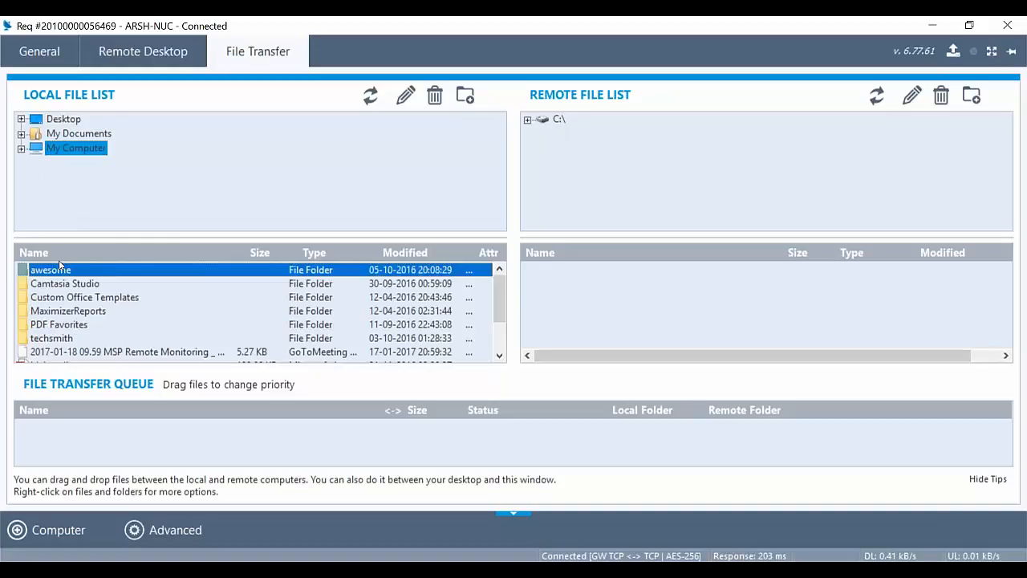
Expand the remote C: drive and open its WEBINAR COPY folder
left_click(528, 120)
scroll(601, 182, "down", 2)
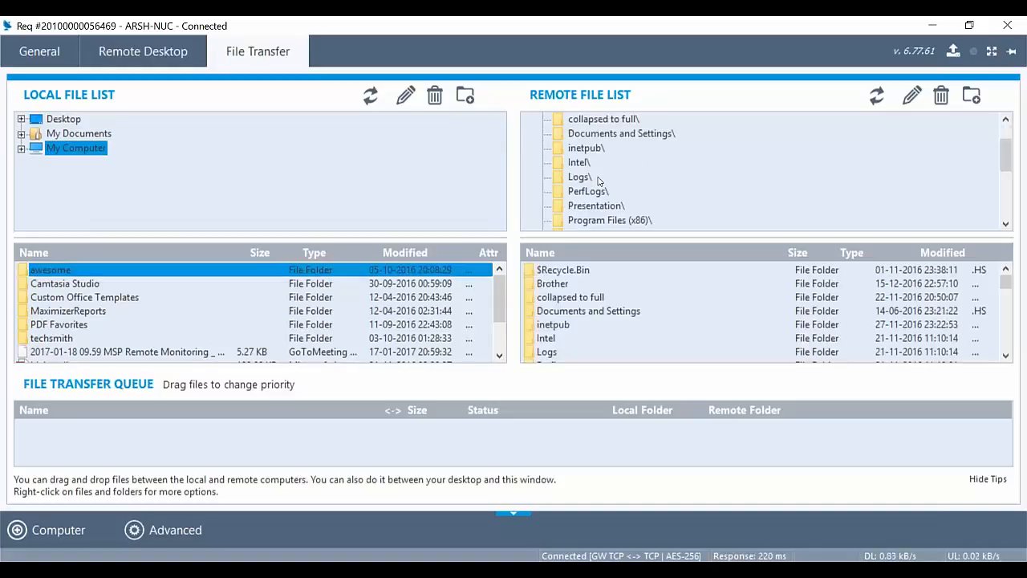
scroll(594, 191, "down", 3)
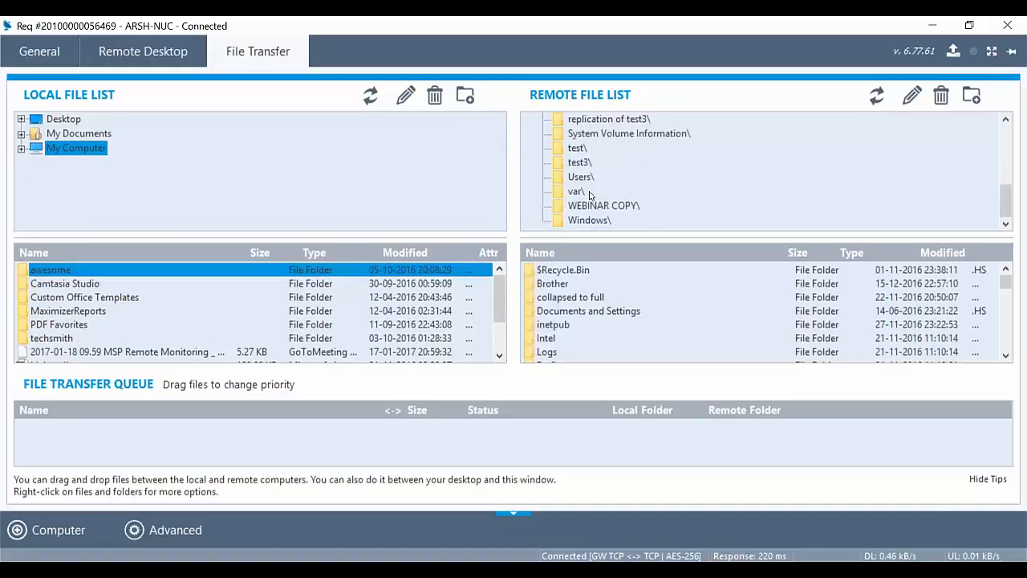
left_click(589, 207)
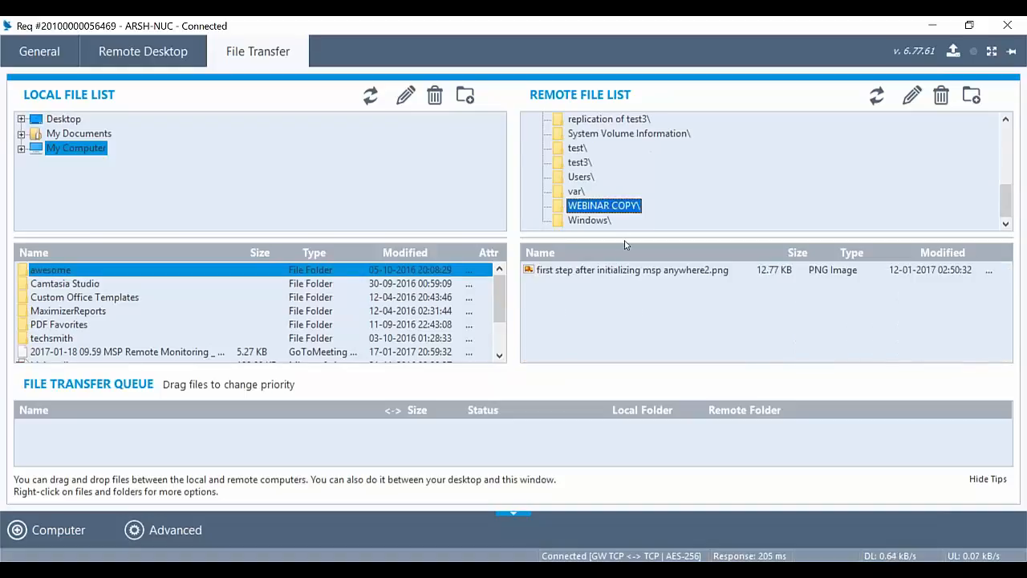
Try to download "first step after initializing msp anywhere2.png" from the remote WEBINAR COPY folder to the local file list
left_click(620, 273)
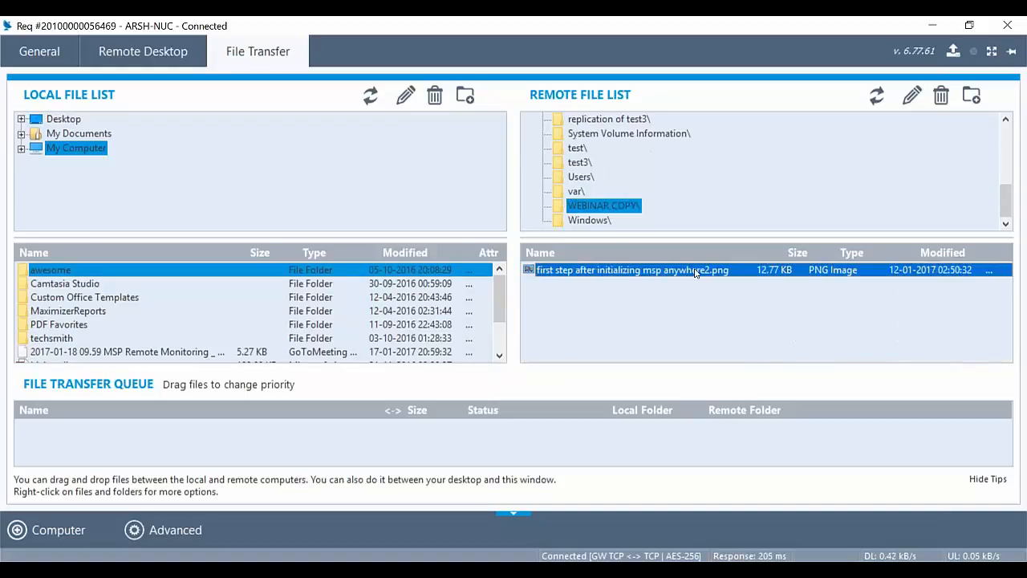
left_click_drag(688, 277, 421, 341)
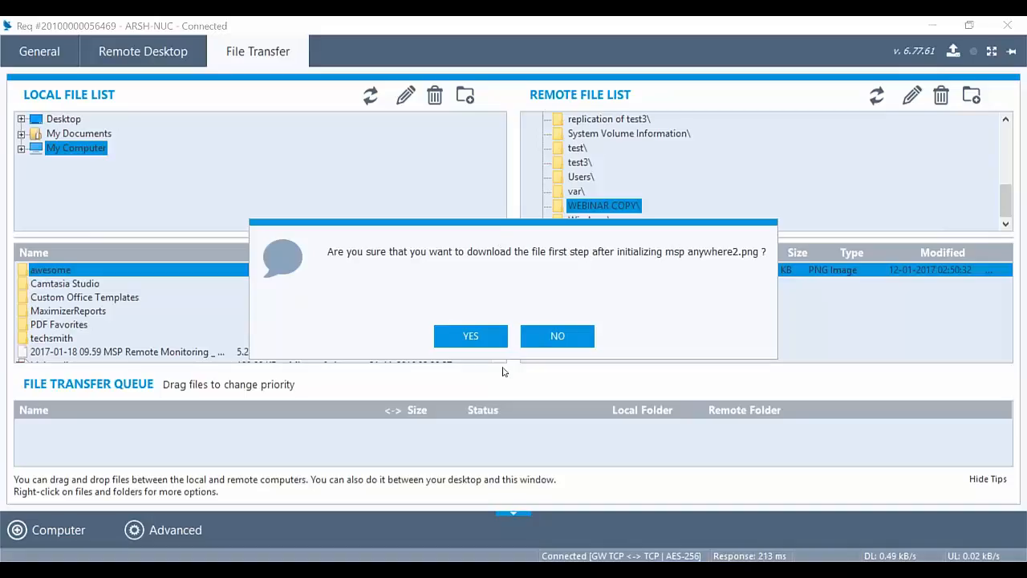
left_click(479, 341)
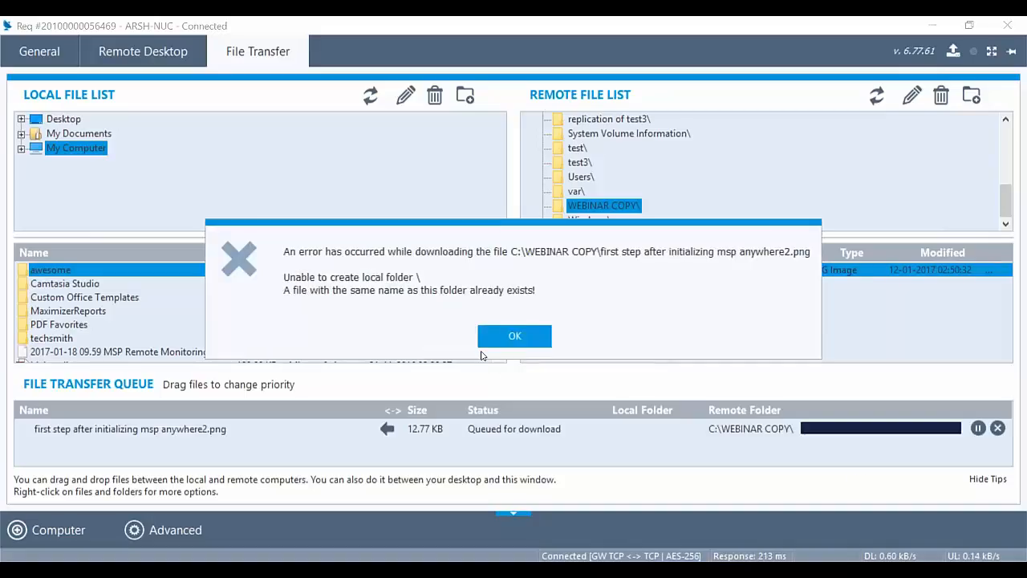
left_click(520, 333)
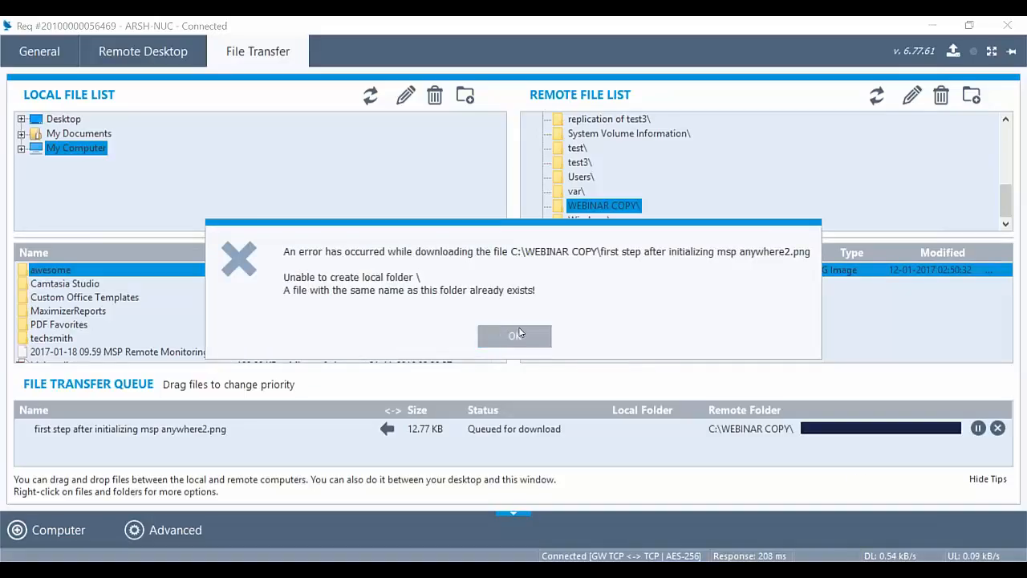
left_click(521, 332)
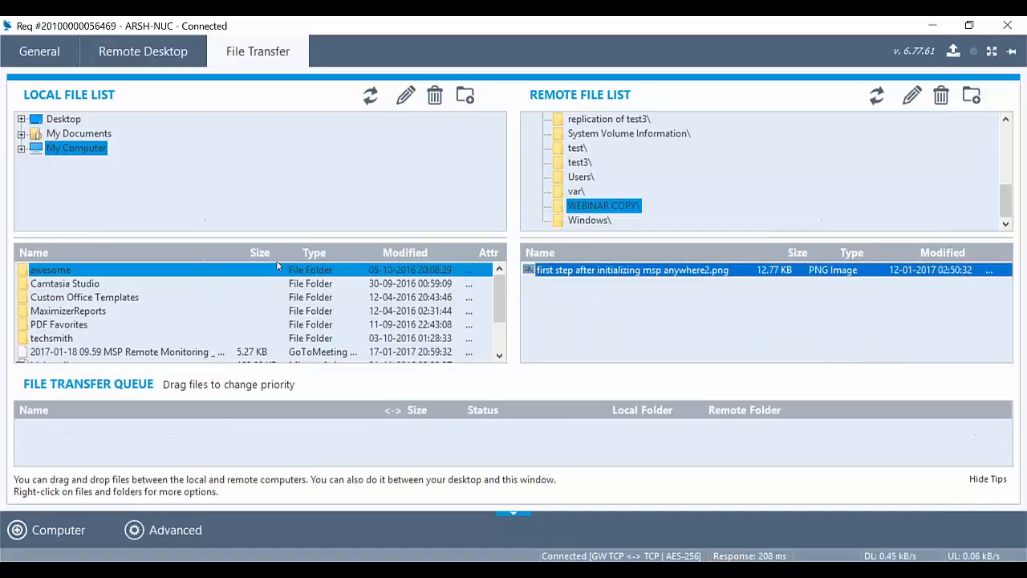
left_click(97, 189)
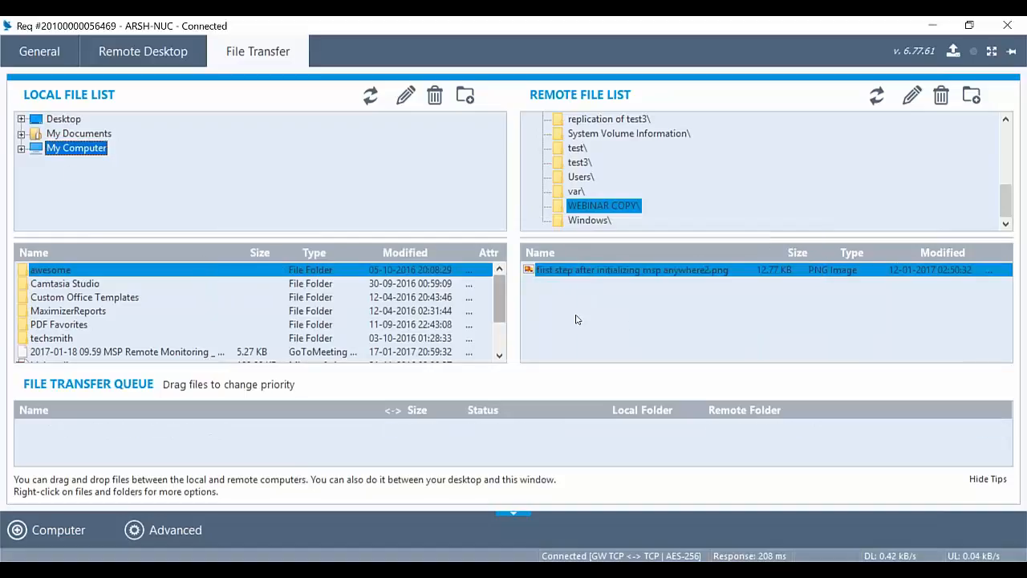
left_click(637, 318)
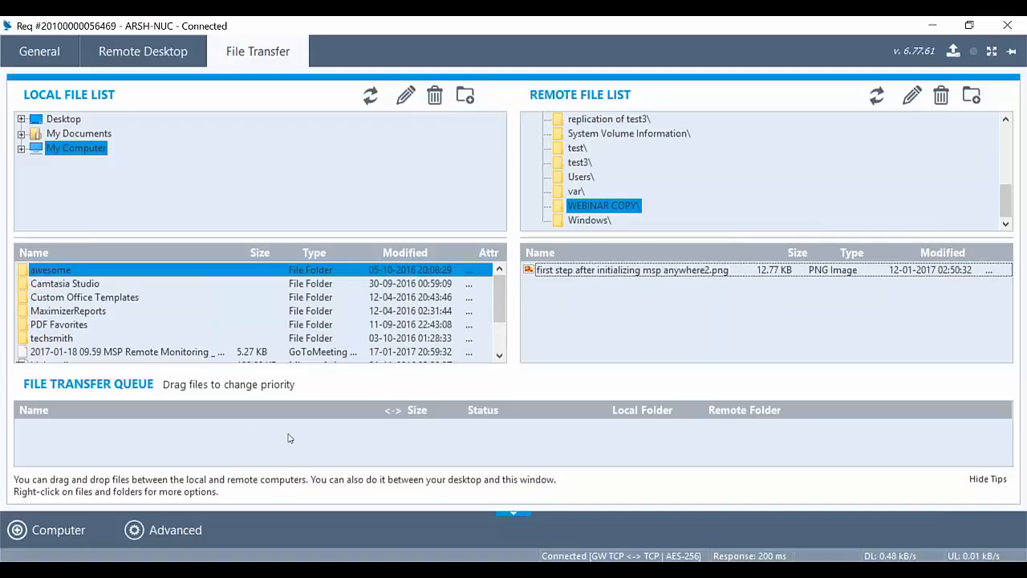
left_click_drag(730, 444, 883, 421)
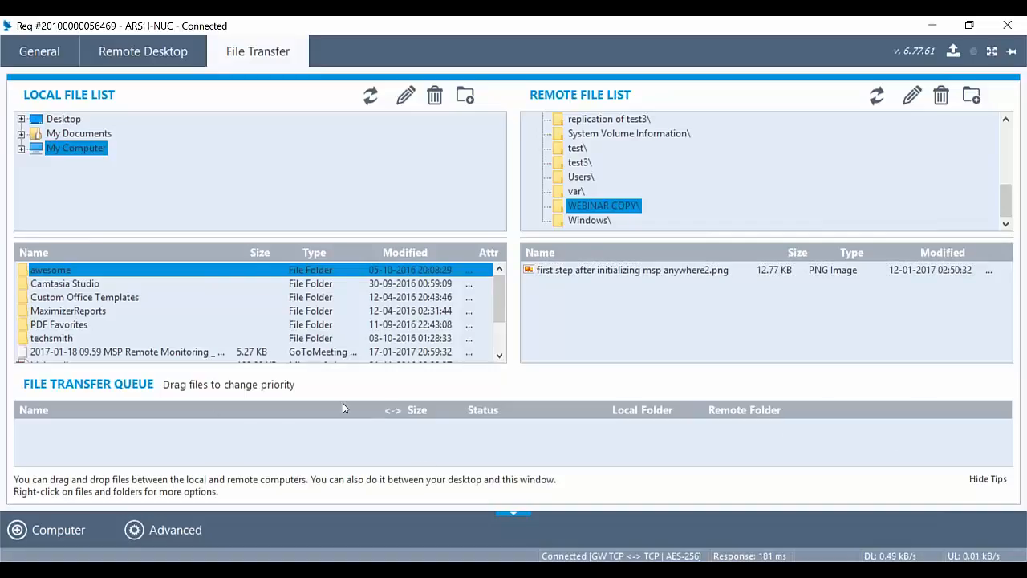
Create a folder named Hi inside the remote WEBINAR COPY folder and review its available folder operations without running any
scroll(687, 174, "up", 8)
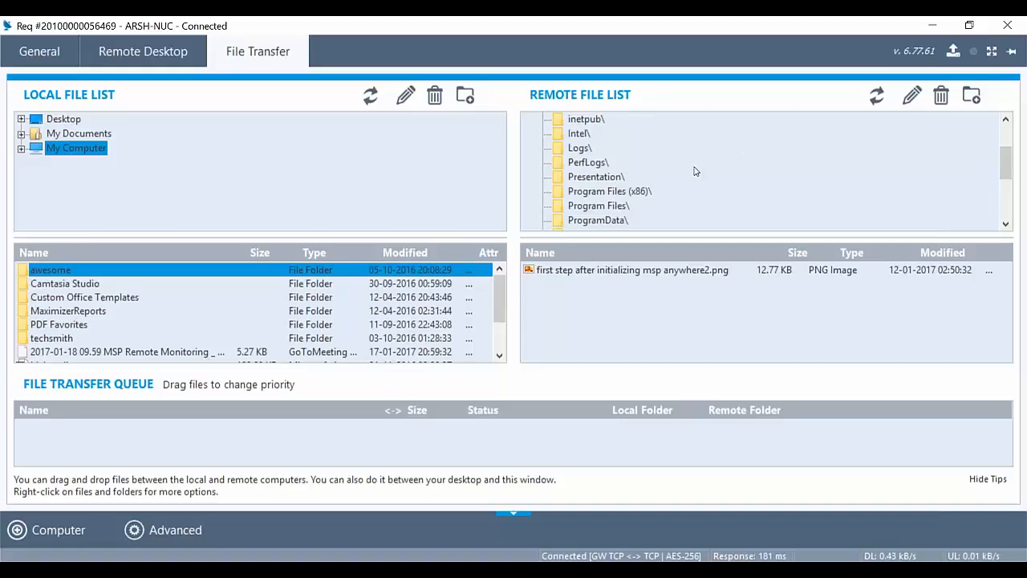
scroll(634, 192, "down", 7)
scroll(633, 196, "down", 1)
left_click(630, 206)
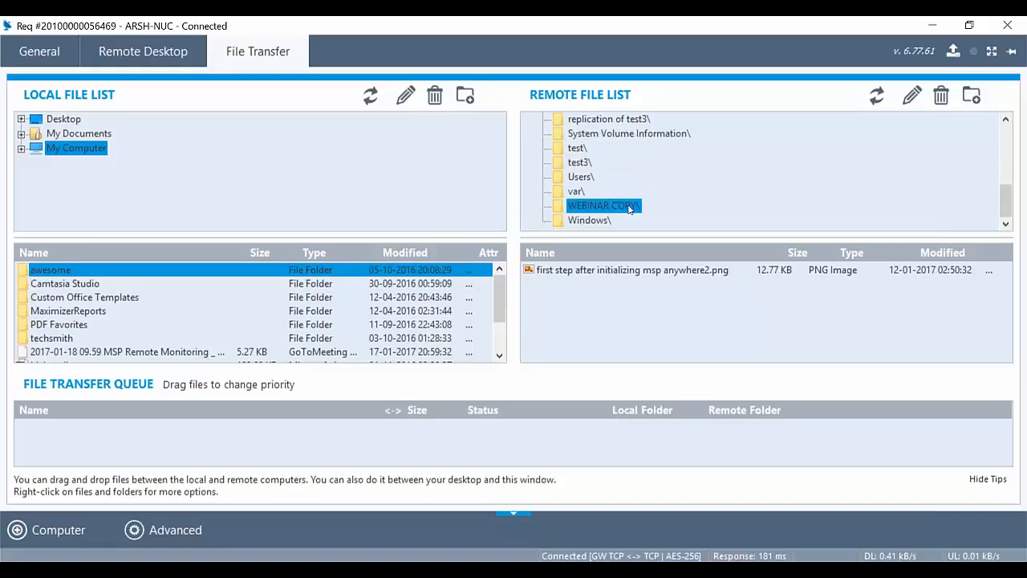
left_click(971, 95)
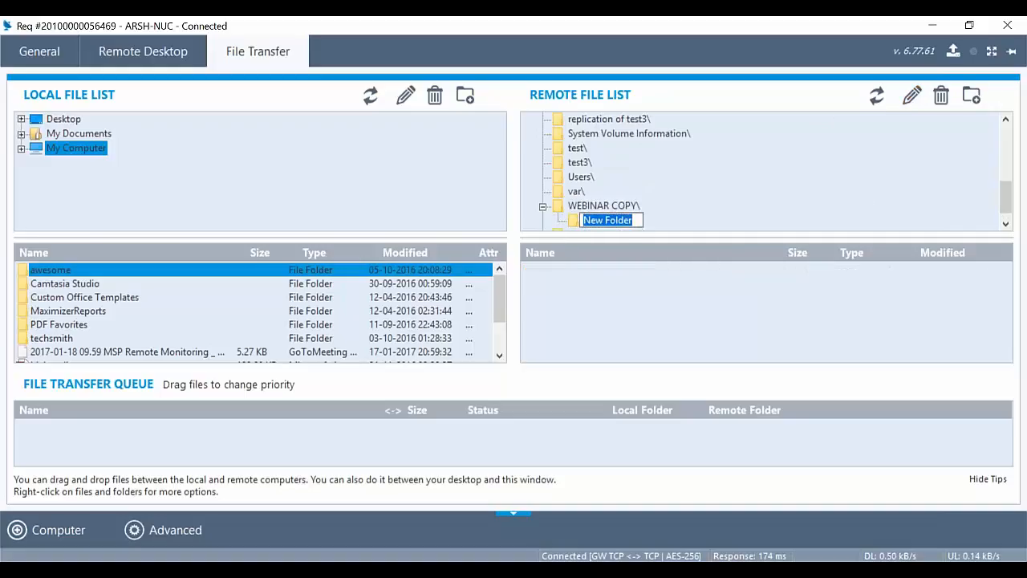
type("Hi")
key("Return")
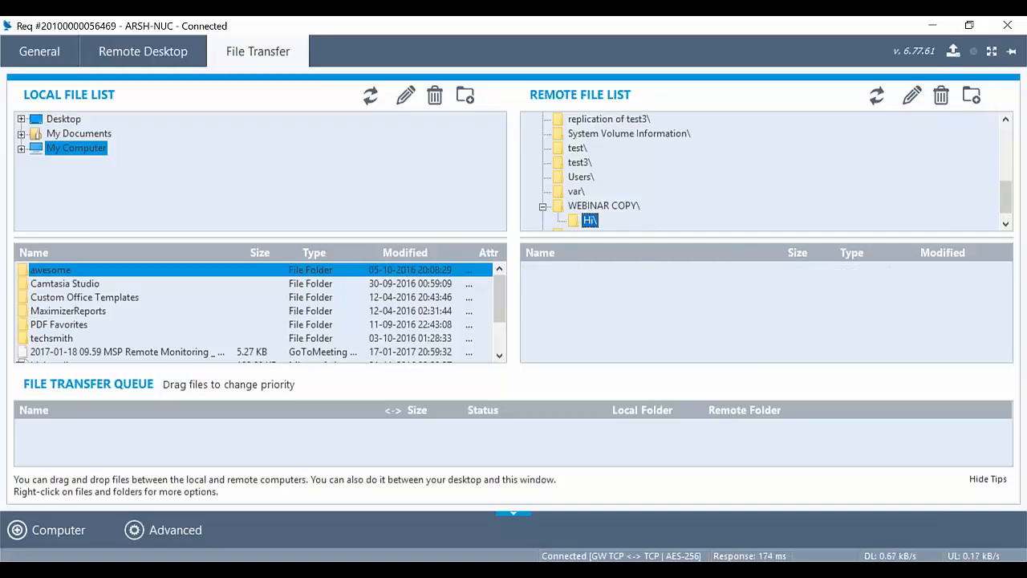
right_click(597, 220)
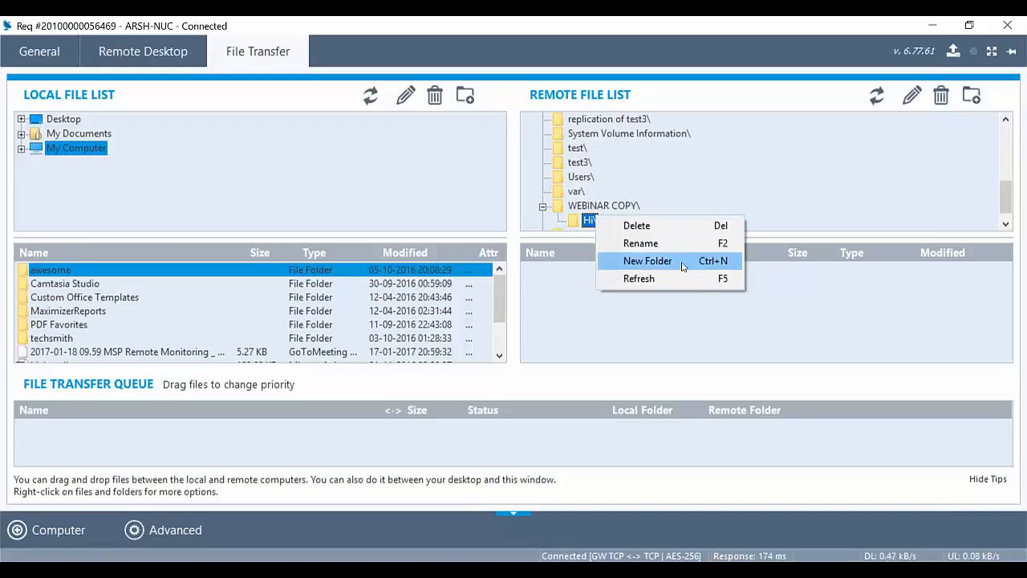
left_click(843, 301)
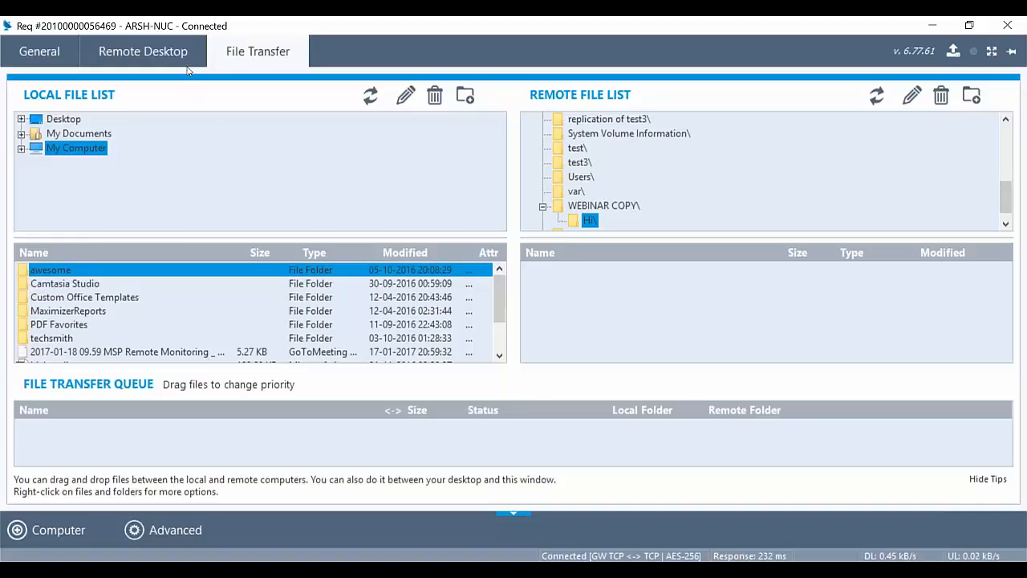
Try Full Screen mode for the viewer and acknowledge the notice about exiting it
left_click(344, 138)
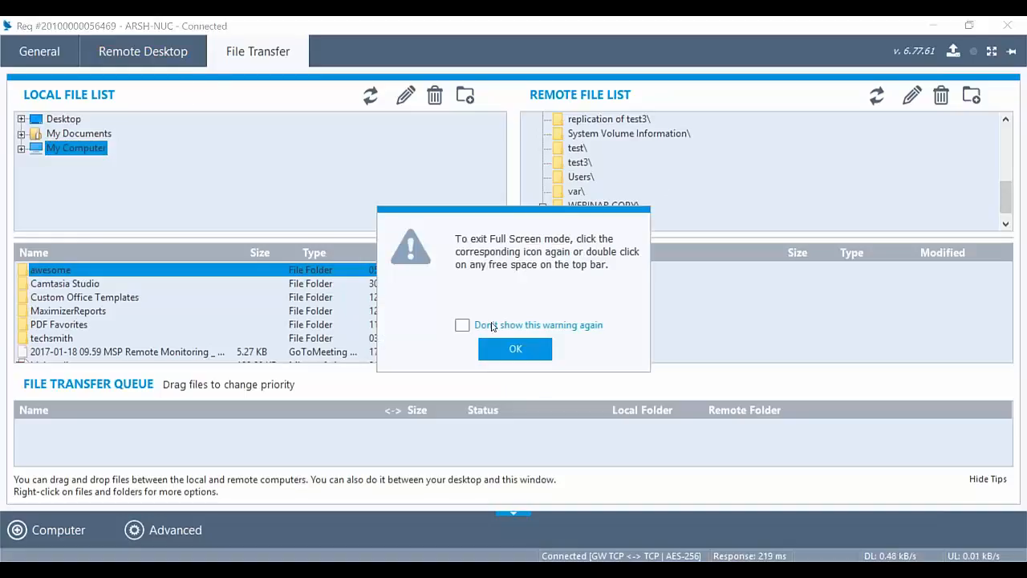
left_click(546, 350)
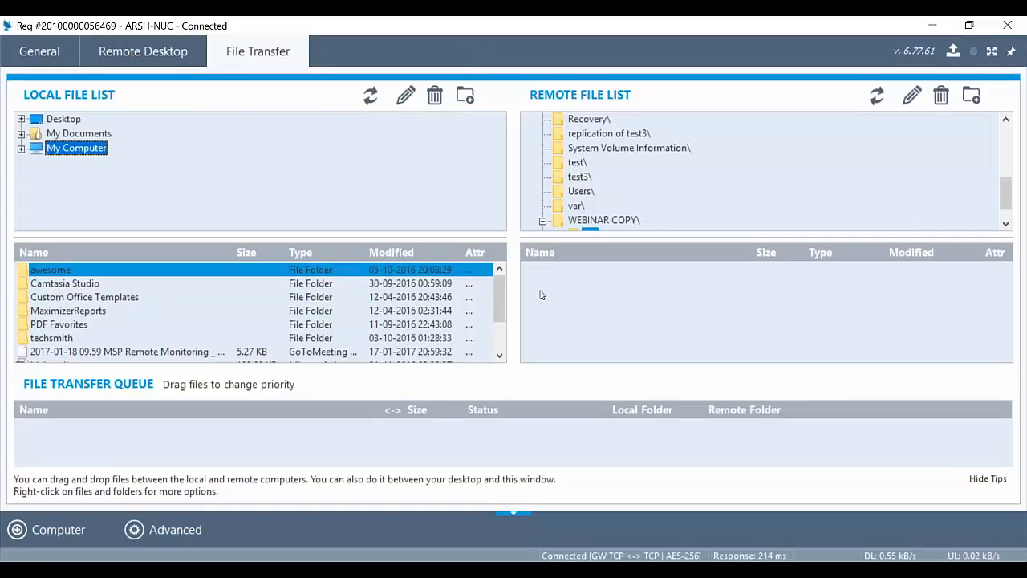
Disable the Laser Pointer on the remote desktop and return to the General dashboard
left_click(128, 61)
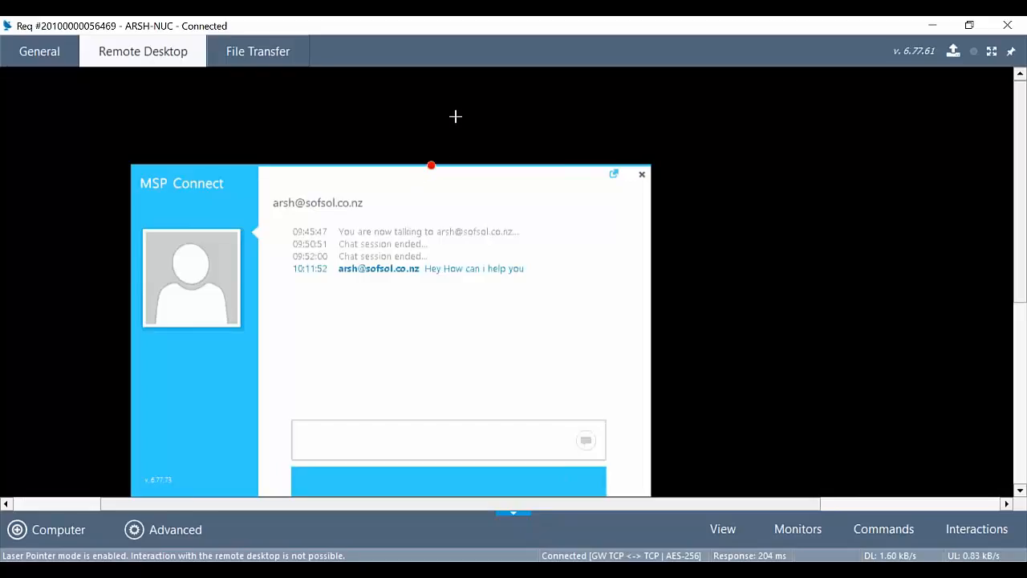
left_click(975, 533)
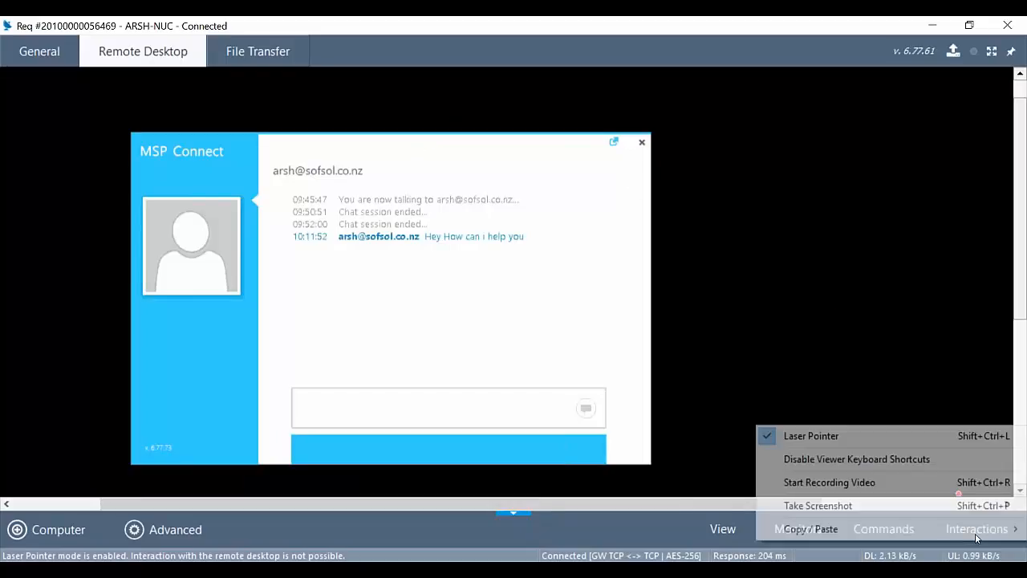
left_click(948, 443)
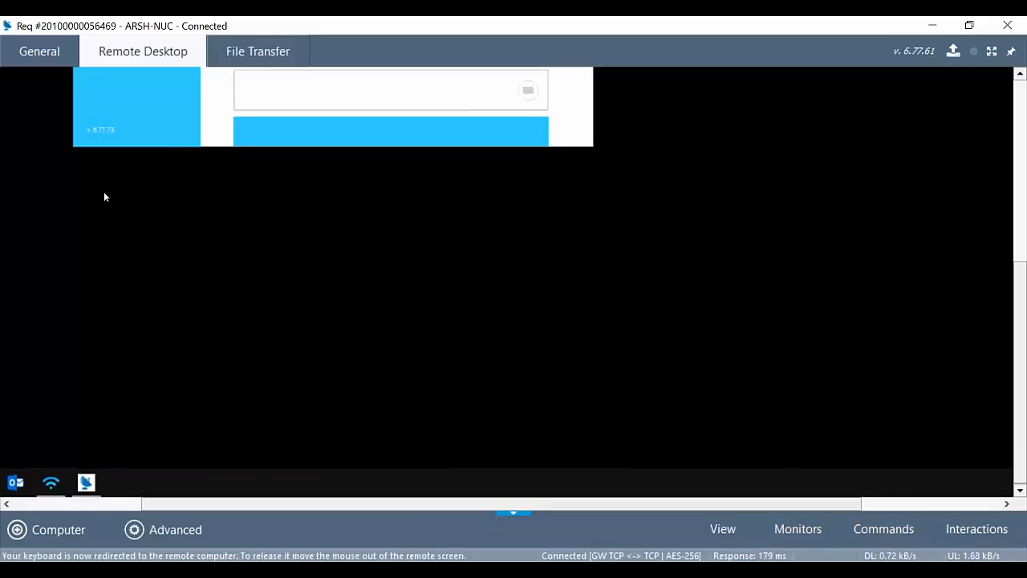
left_click(47, 52)
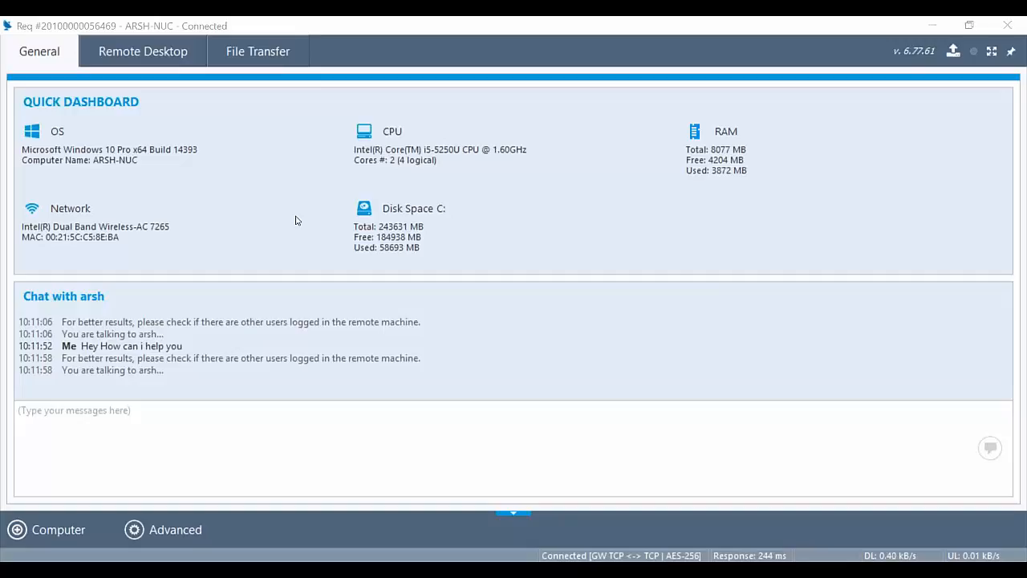
Return to the remote desktop view, set its size to 125% and reposition the MSP Connect chat window
left_click(160, 64)
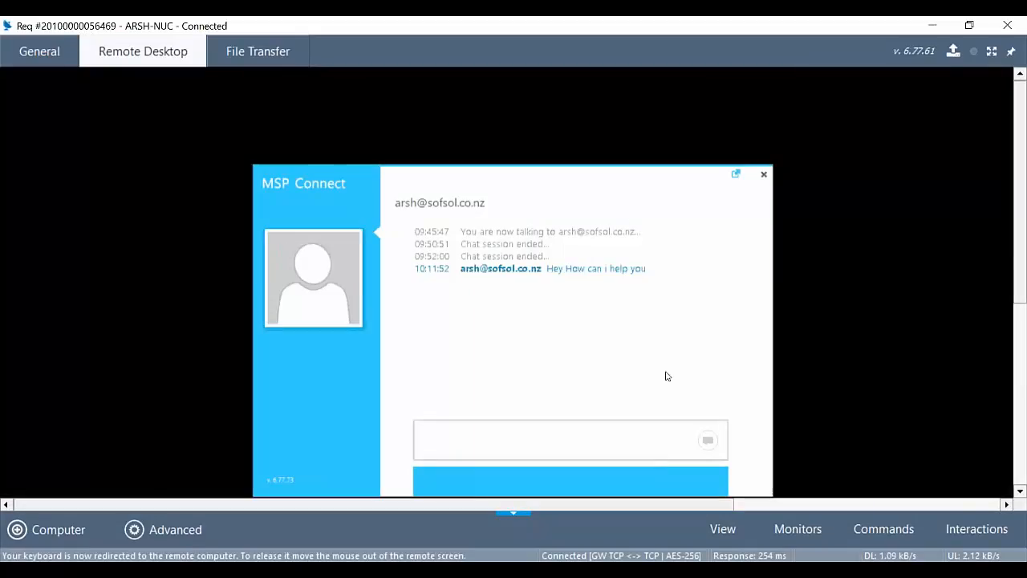
left_click(712, 531)
mouse_move(726, 399)
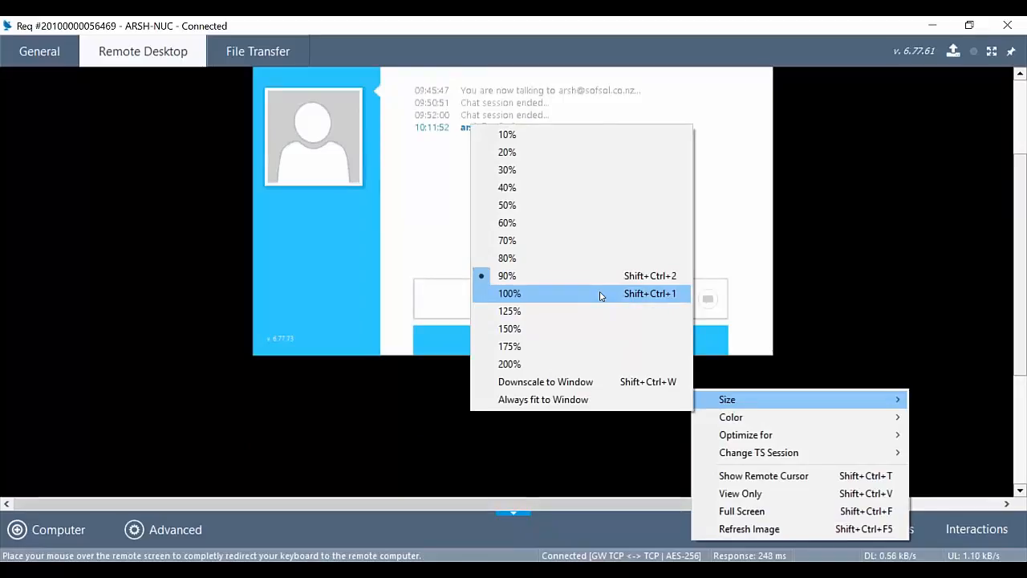
left_click(610, 312)
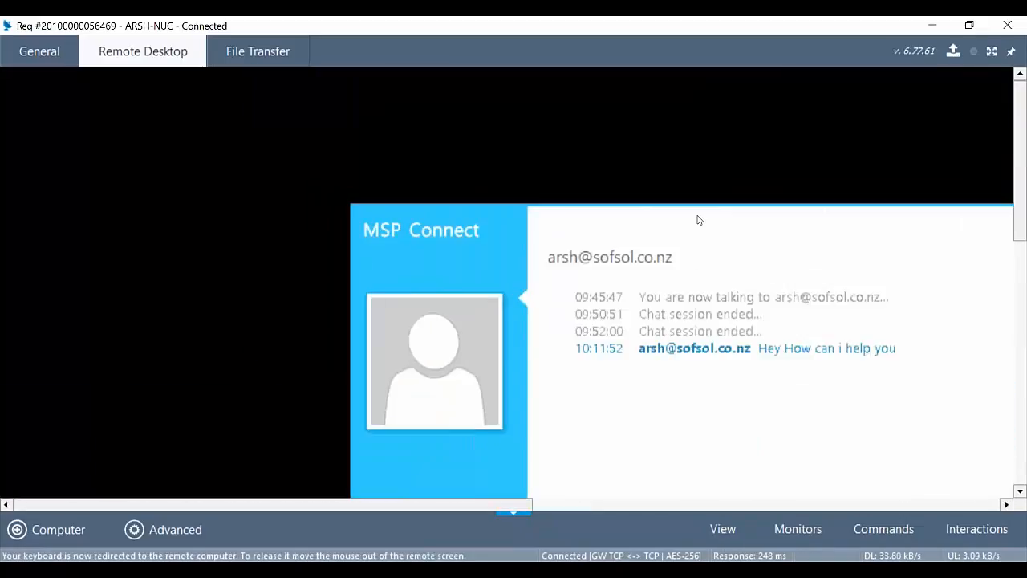
left_click_drag(698, 220, 491, 120)
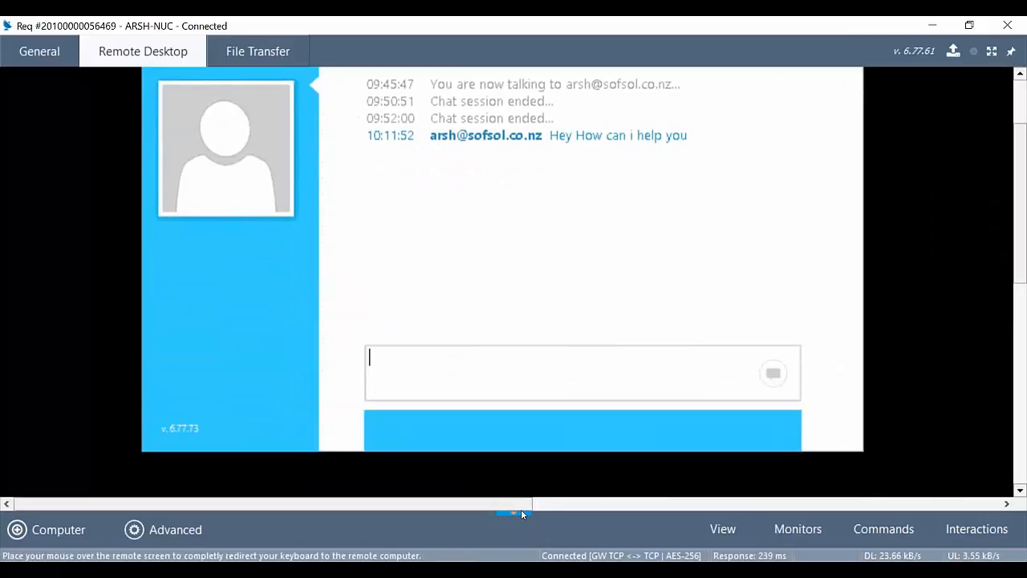
Collapse the viewer's command bar to look over more of the remote desktop, and restore the bar
left_click(521, 512)
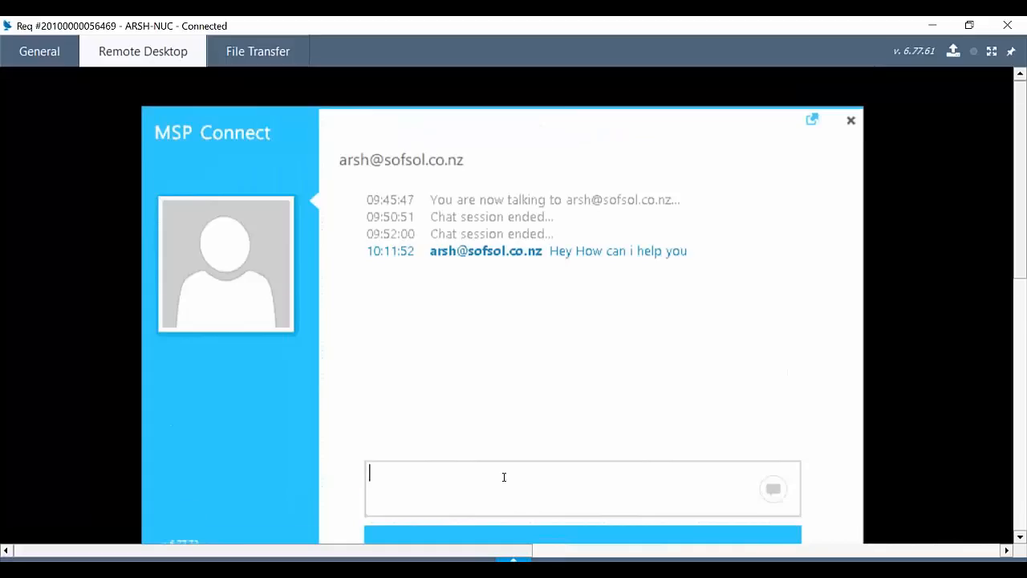
scroll(504, 478, "down", 15)
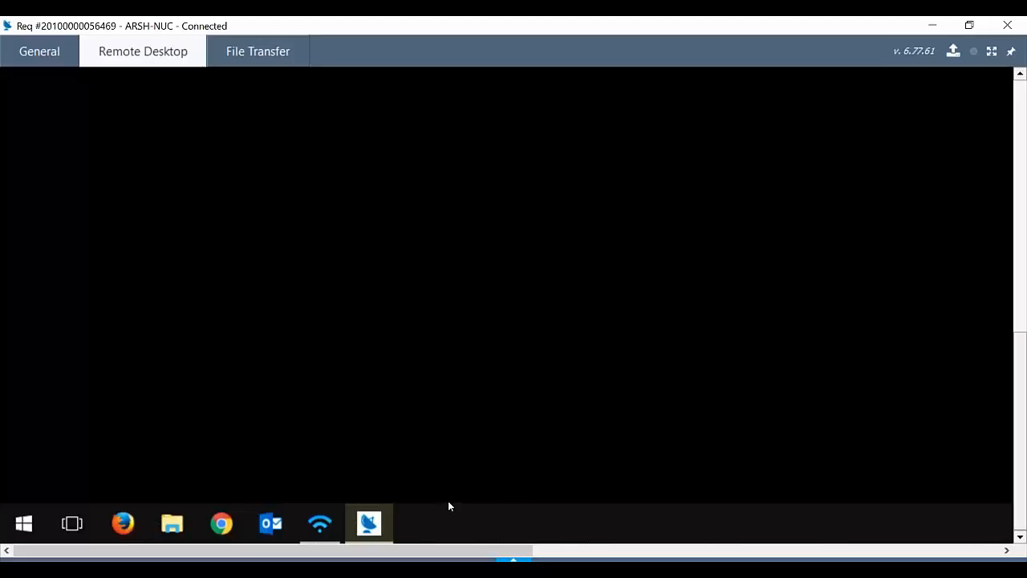
scroll(538, 451, "up", 3)
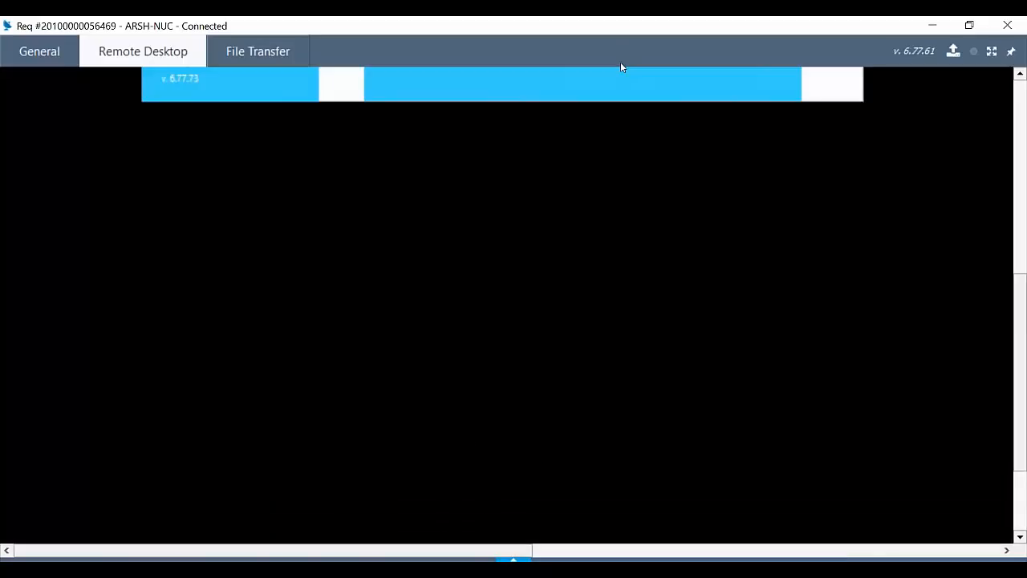
scroll(620, 67, "up", 1)
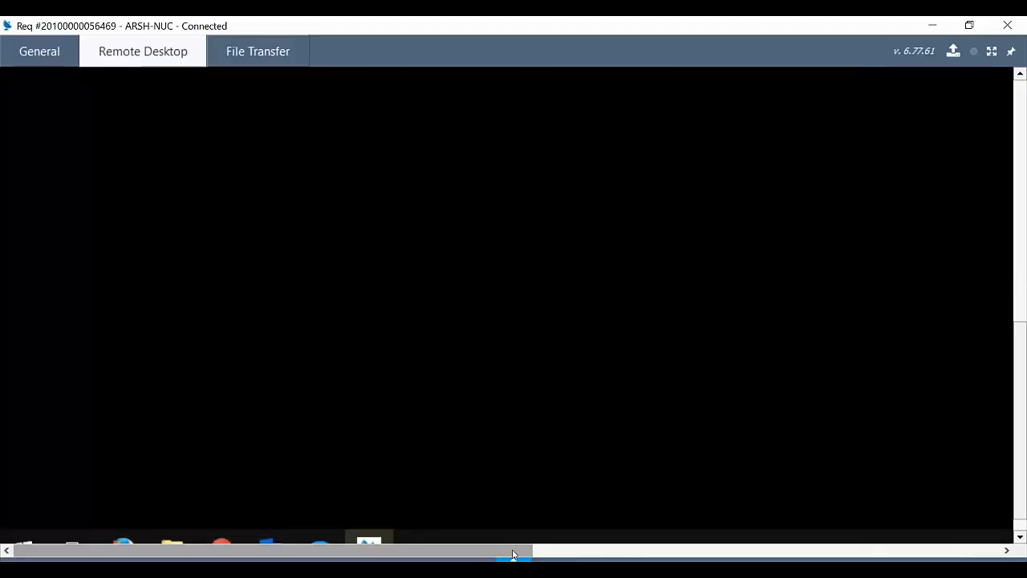
left_click(512, 559)
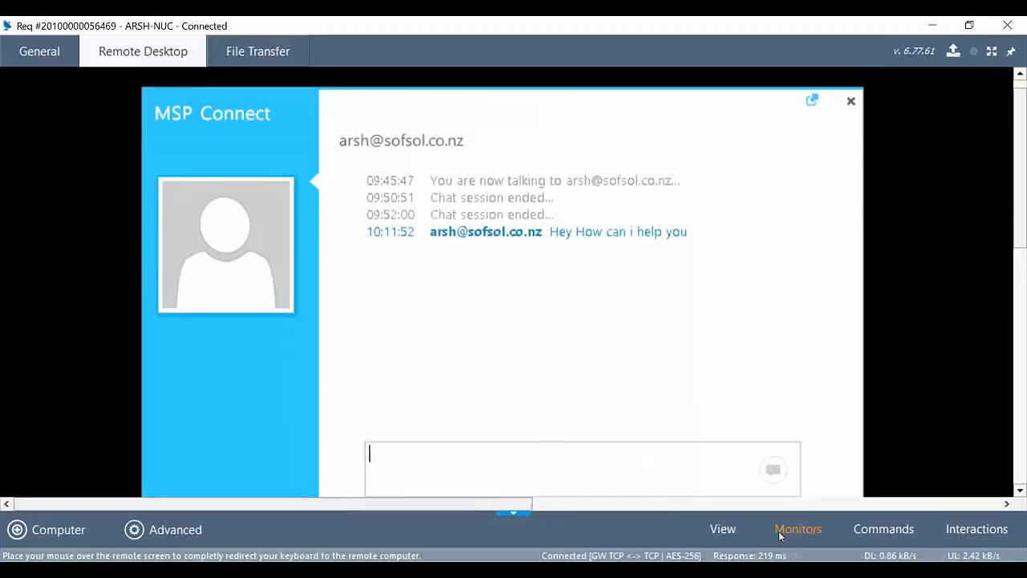
left_click(787, 537)
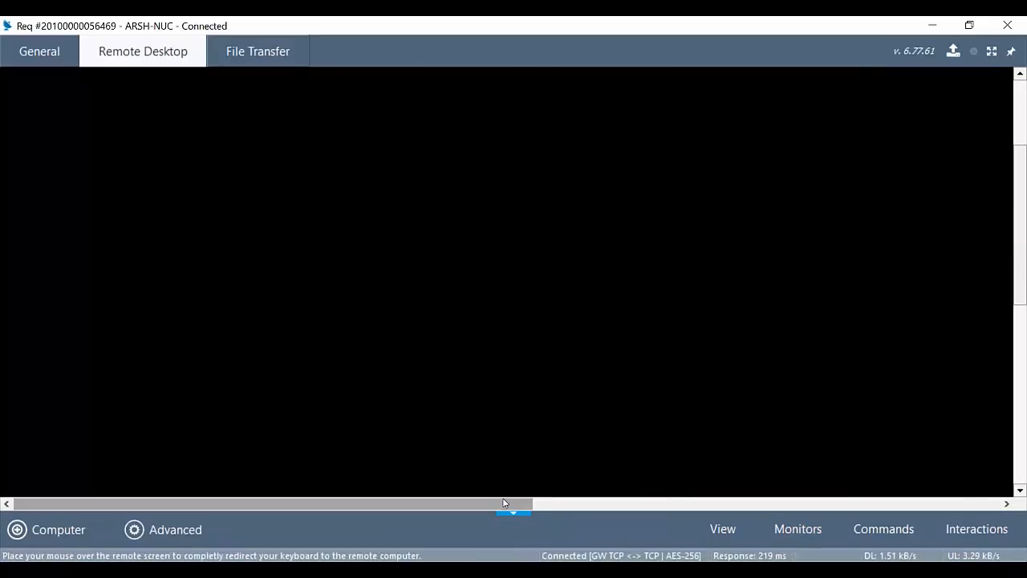
Open File Explorer on the remote computer, closing the stray Firefox window, and reposition the File Explorer window
mouse_move(498, 491)
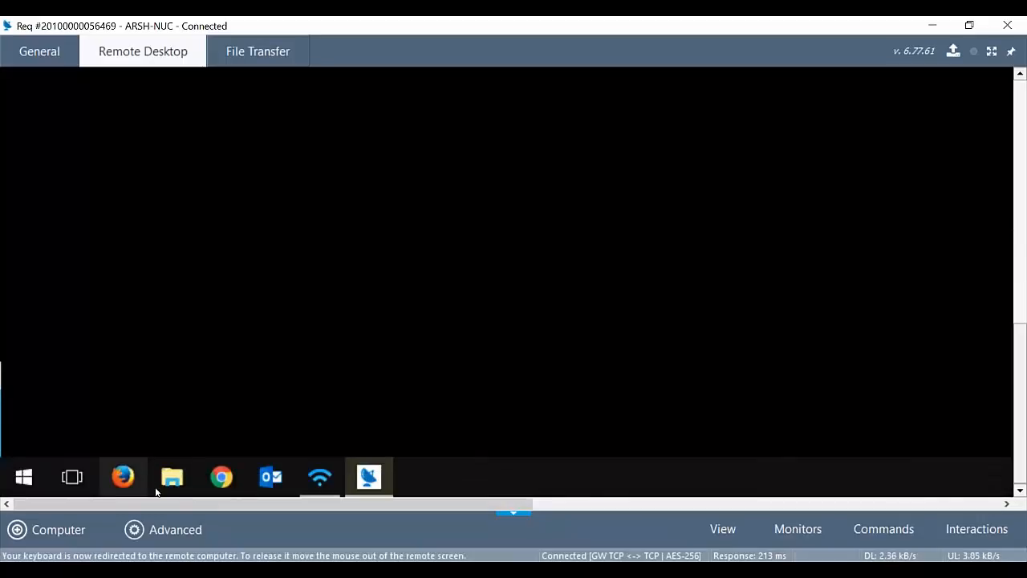
left_click(170, 479)
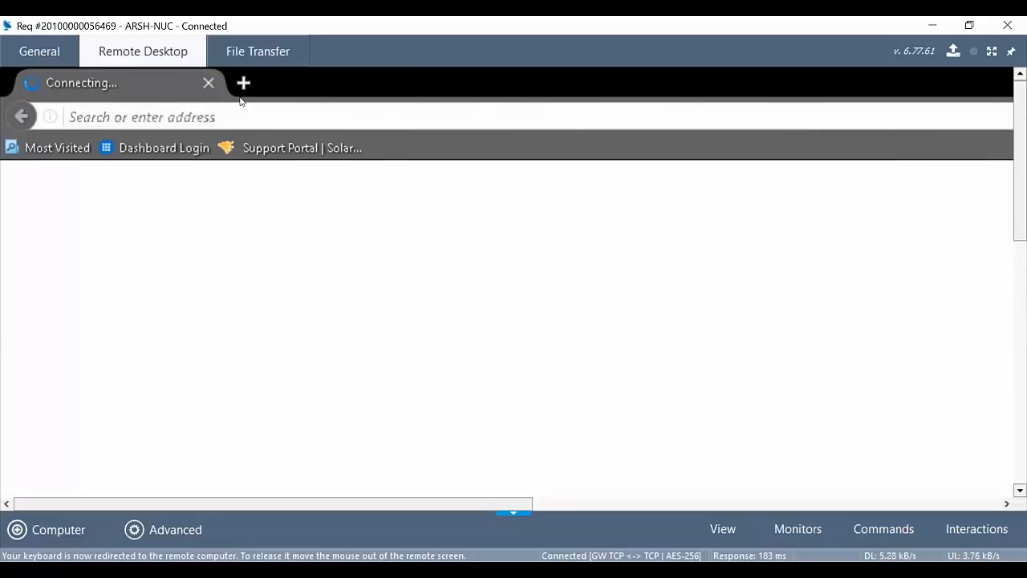
left_click(210, 83)
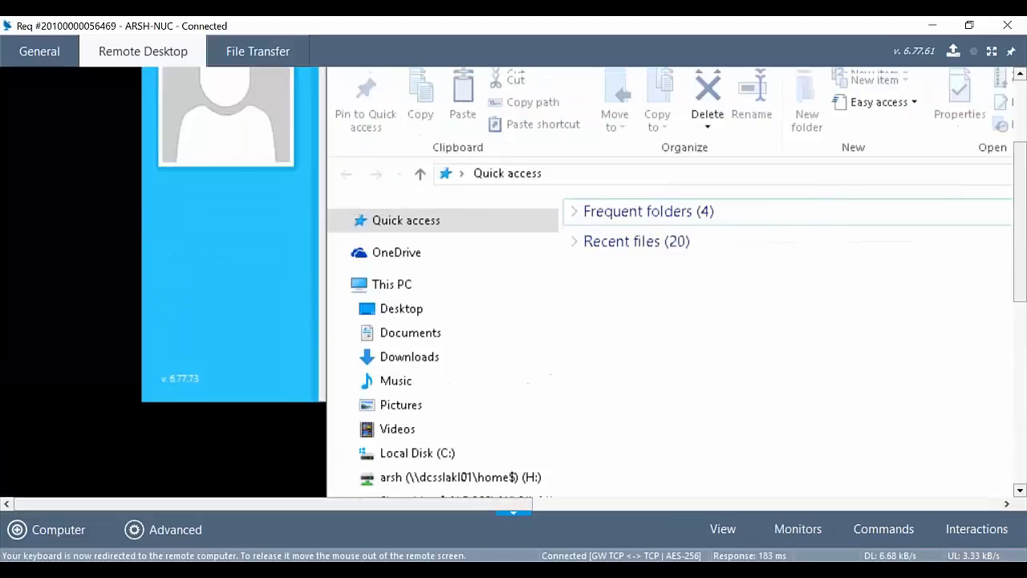
left_click_drag(507, 120, 456, 91)
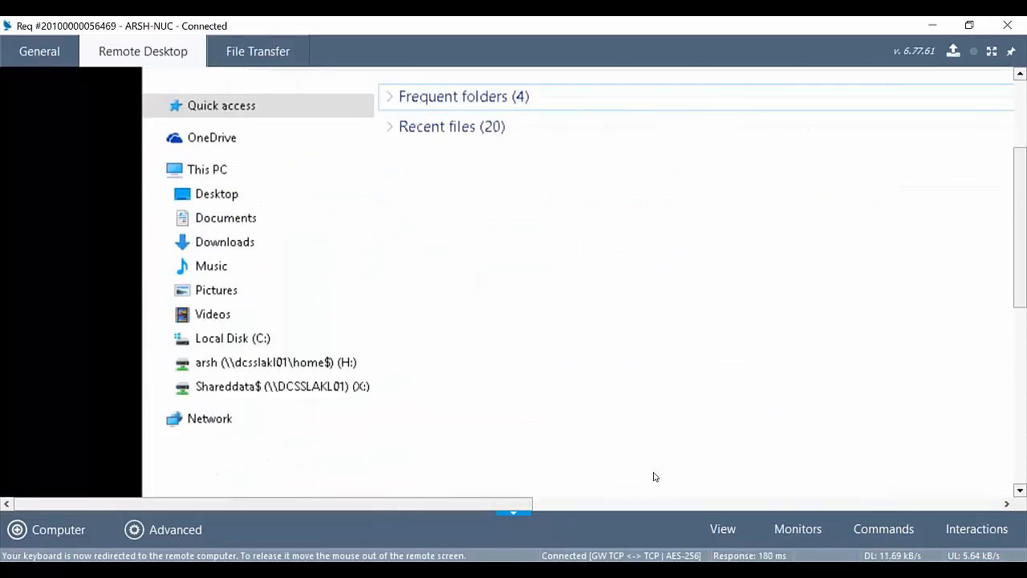
Try the 150% size for the remote desktop view
left_click(724, 529)
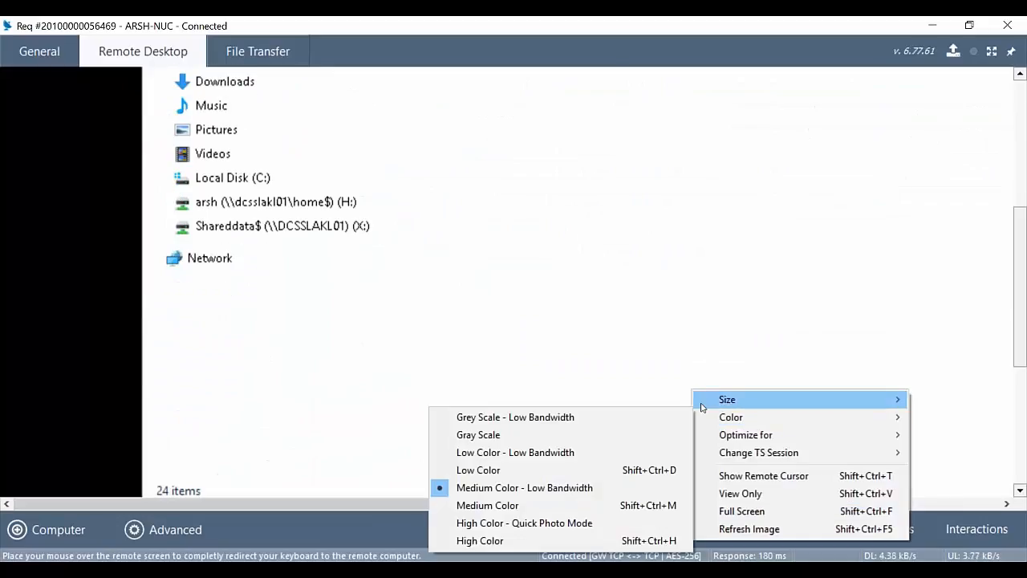
mouse_move(699, 401)
left_click(595, 337)
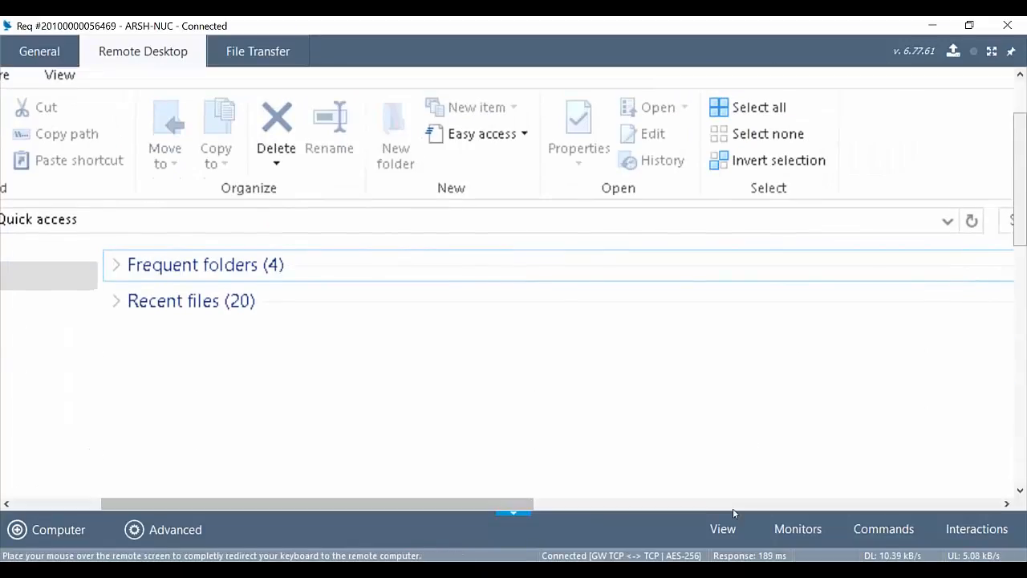
Set the remote desktop view size to 90% and reposition the remote File Explorer window
left_click(728, 518)
mouse_move(721, 402)
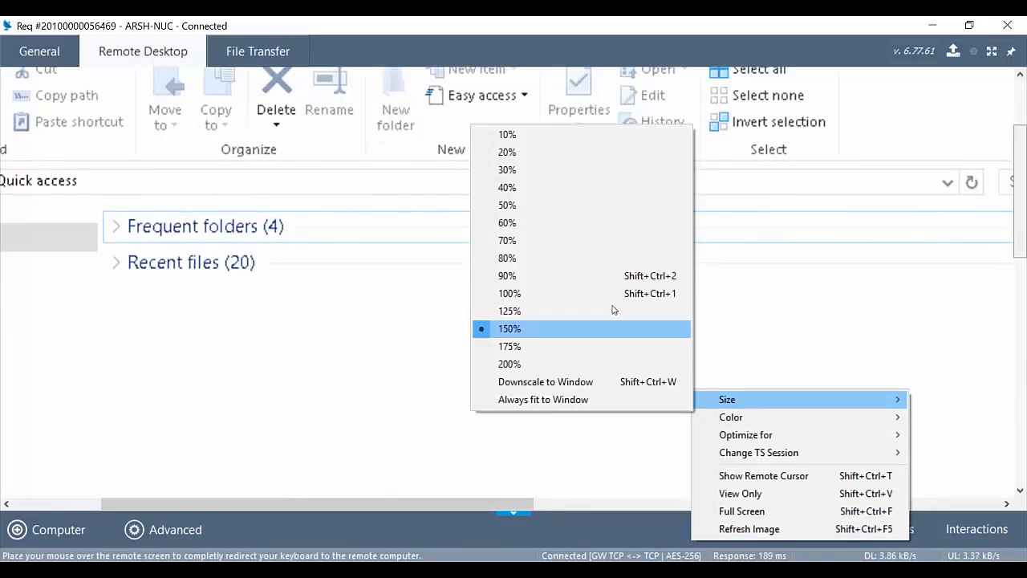
left_click(598, 277)
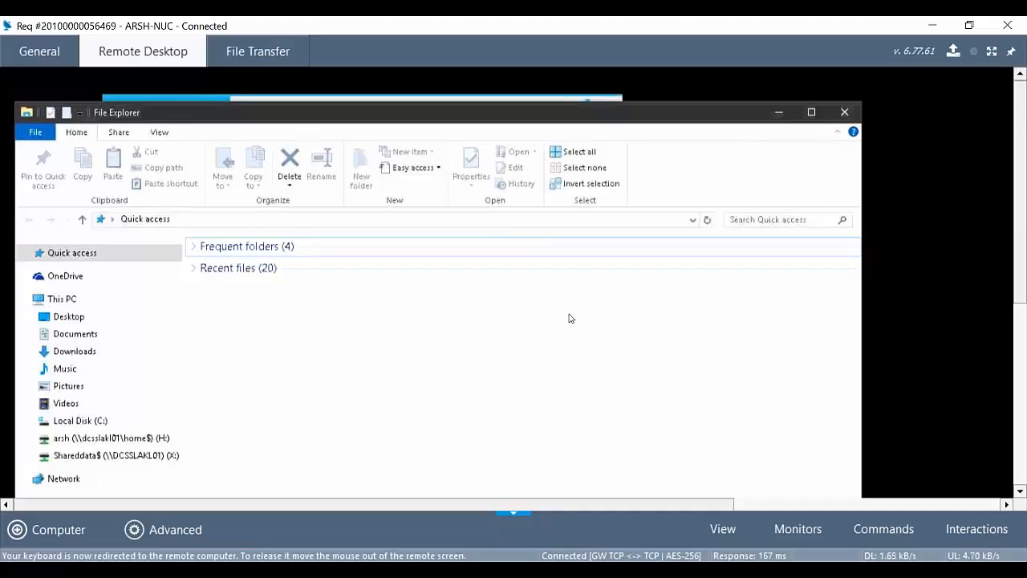
left_click_drag(581, 108, 619, 98)
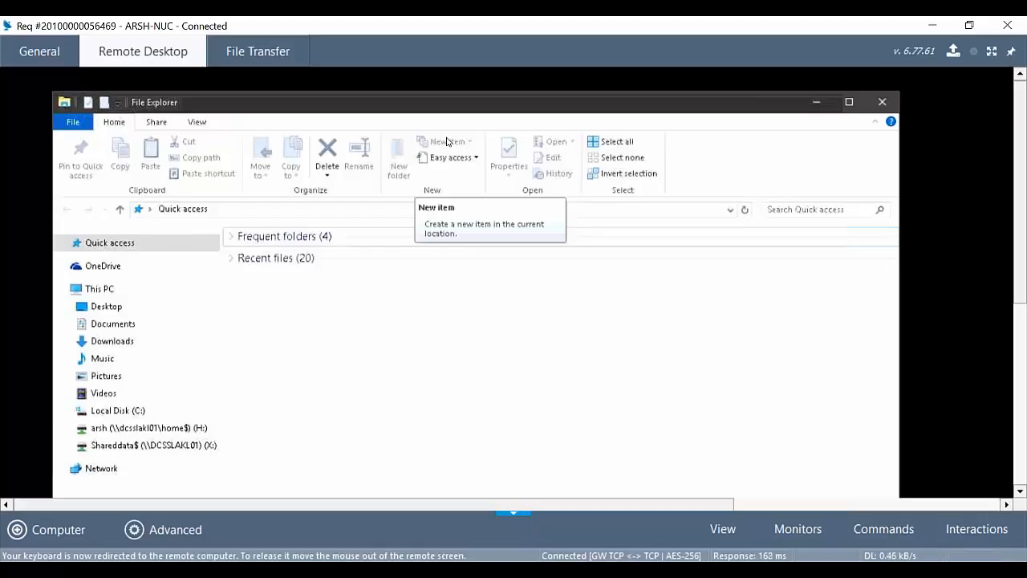
End the current control session with ARSH-NUC and dismiss the Download Take Control dialog in the dashboard
left_click_drag(1020, 193, 1020, 255)
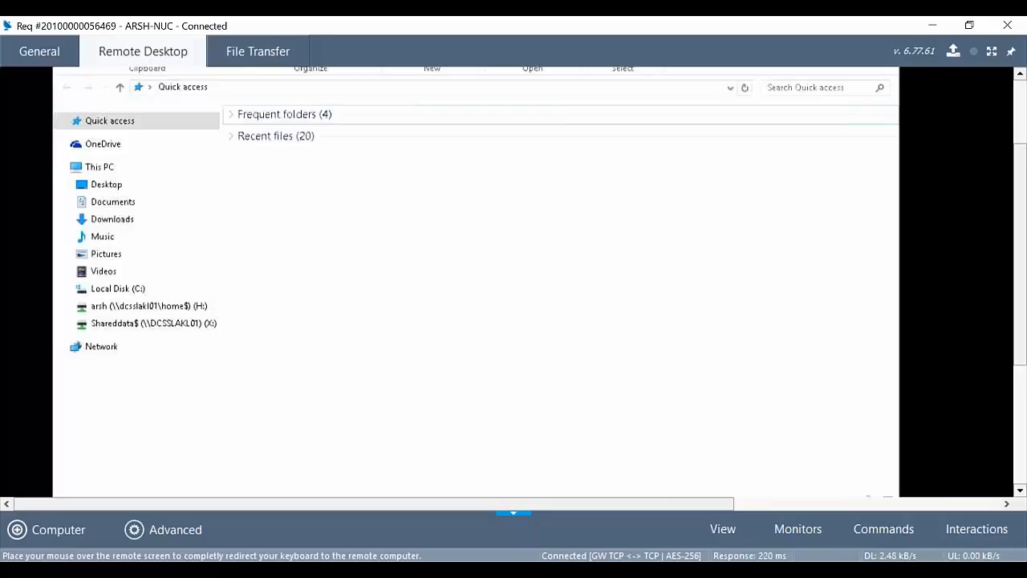
scroll(514, 281, "down", 5)
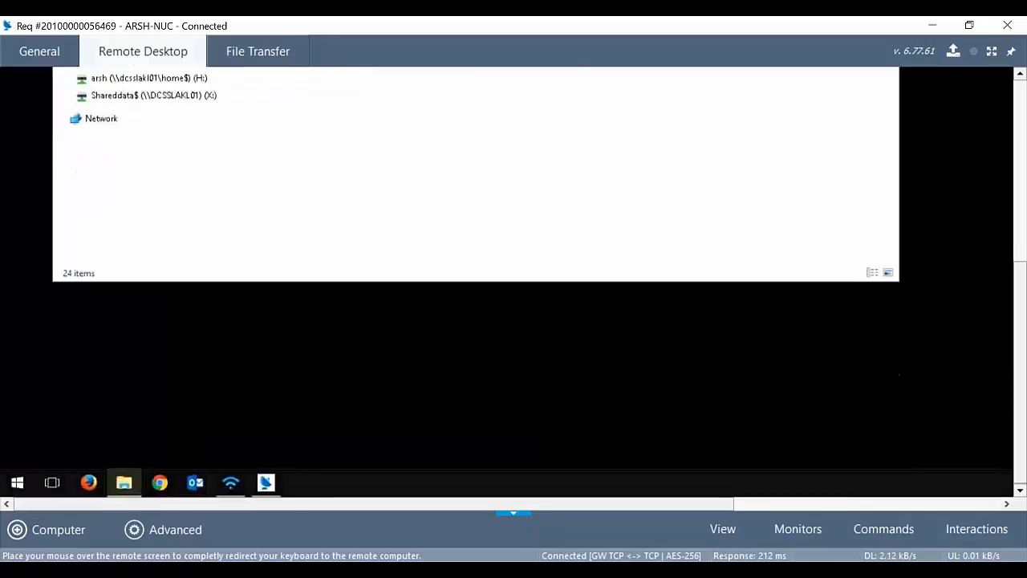
scroll(284, 98, "up", 5)
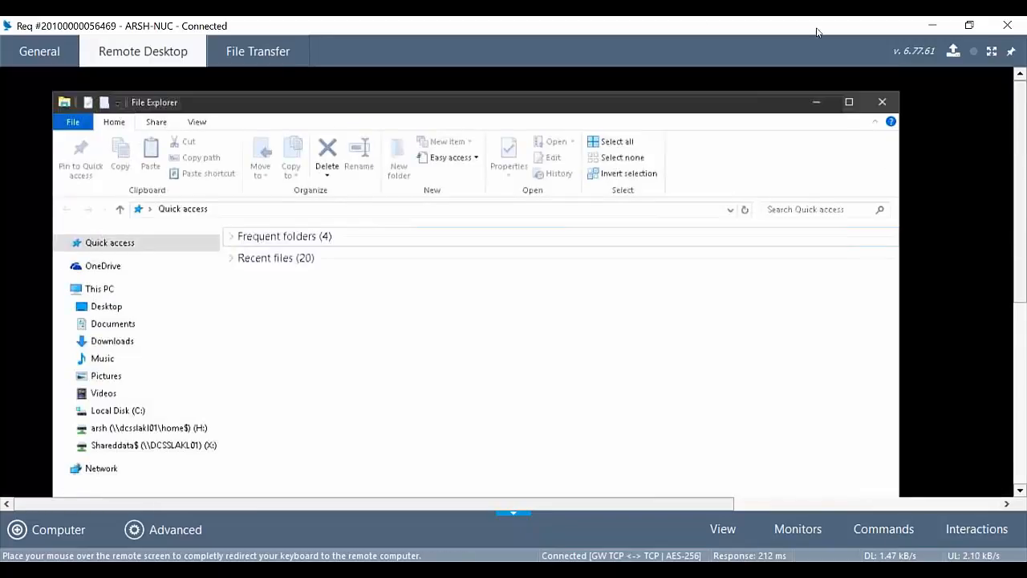
left_click(1008, 25)
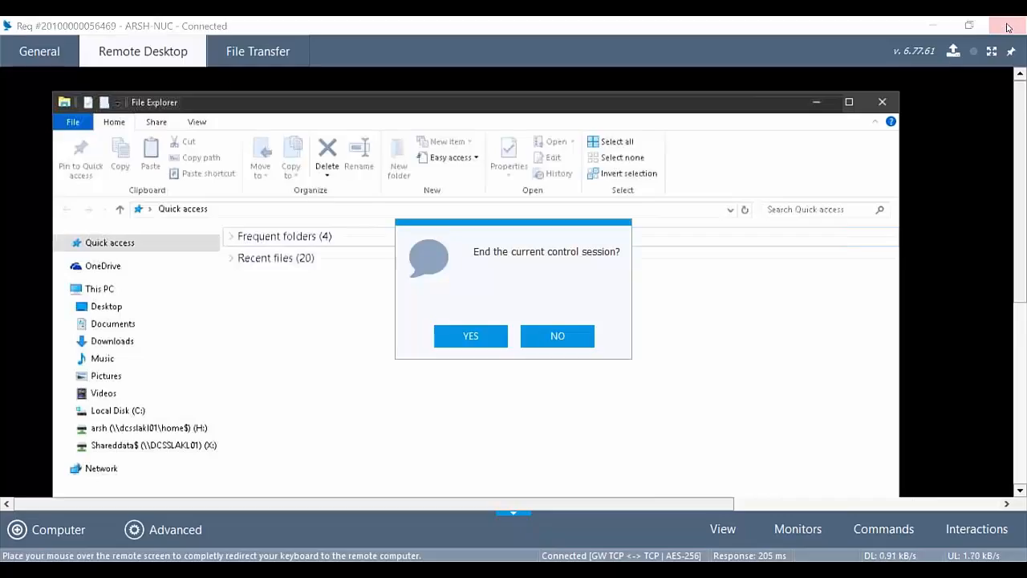
left_click(472, 332)
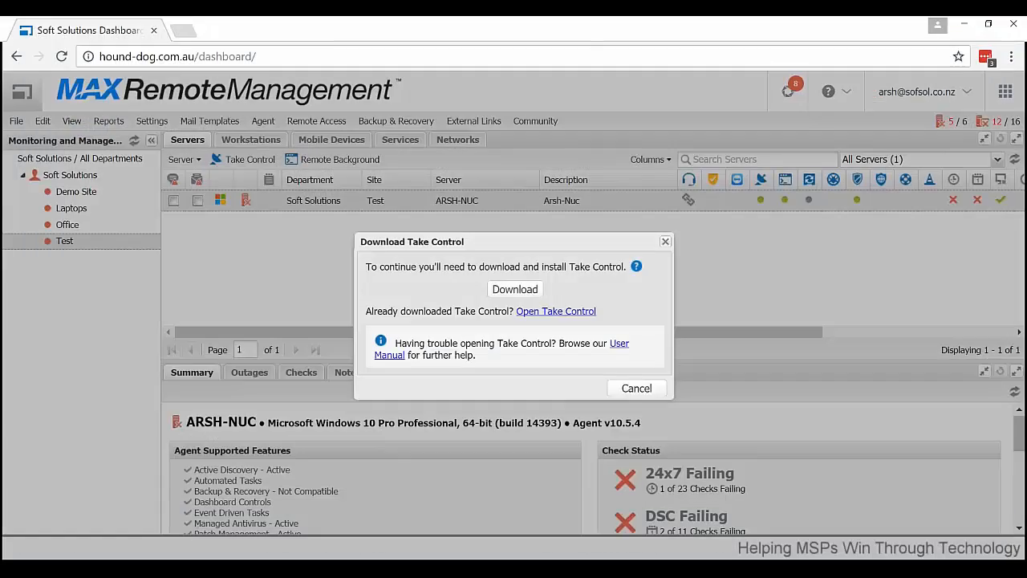
left_click(665, 241)
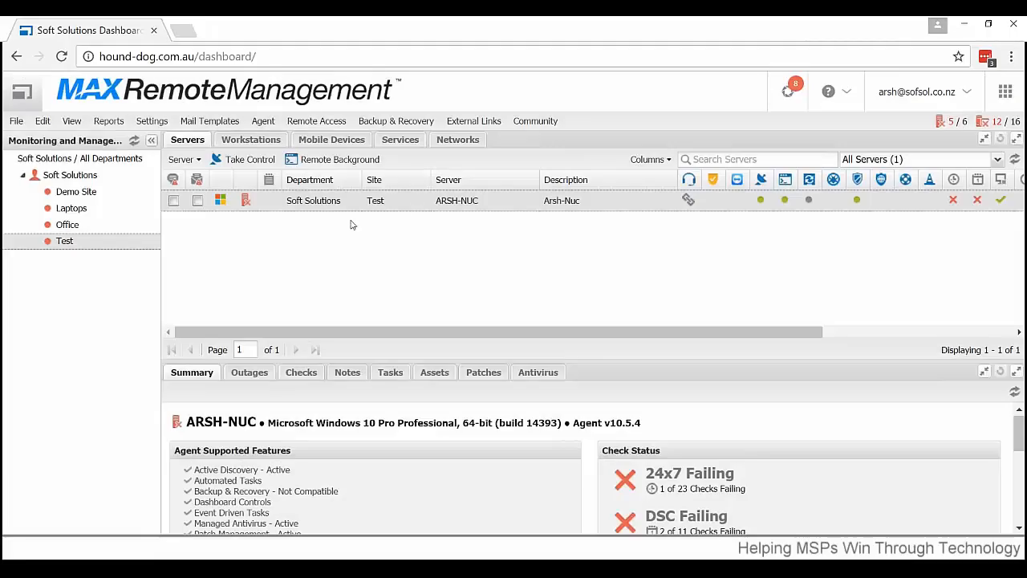
Review the Take Control engine choices in ARSH-NUC's Remote Access settings under Edit Server, and close without changes
right_click(399, 207)
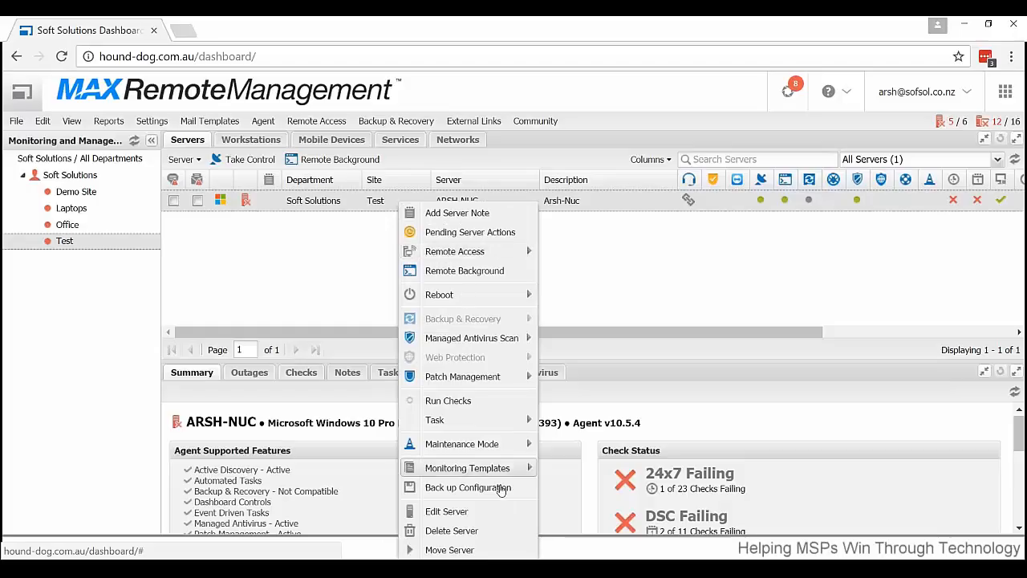
left_click(490, 511)
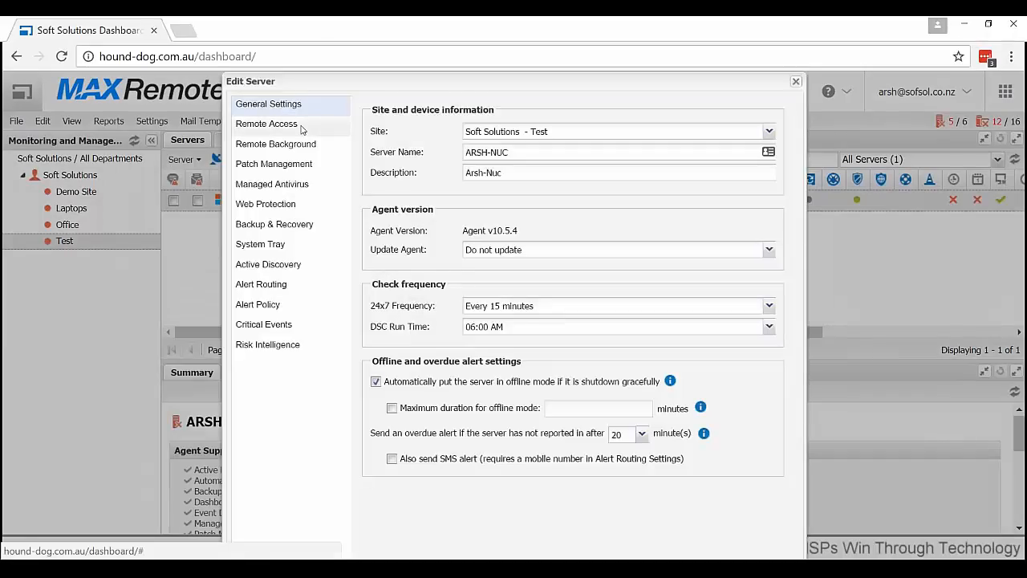
left_click(304, 127)
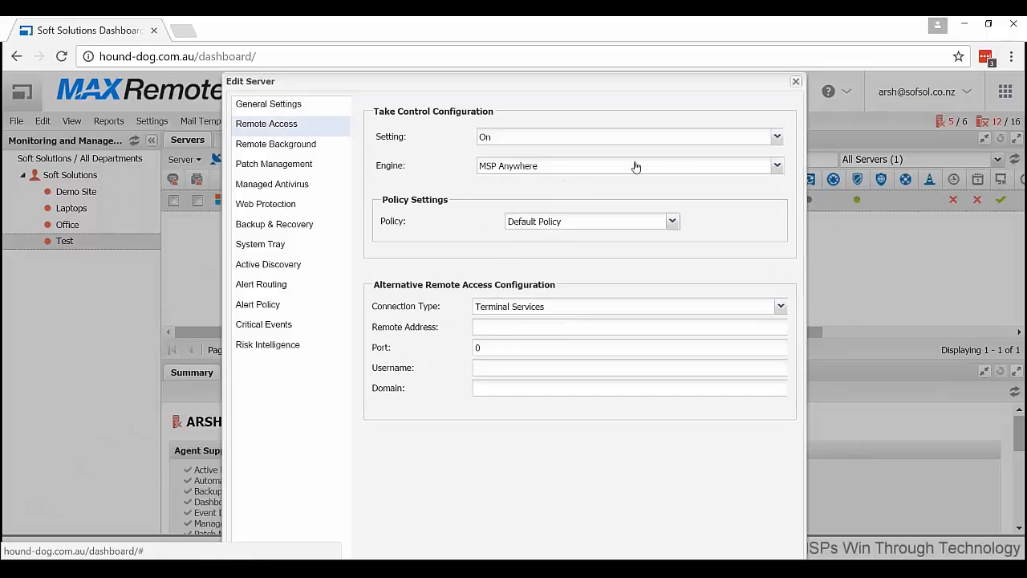
left_click(678, 170)
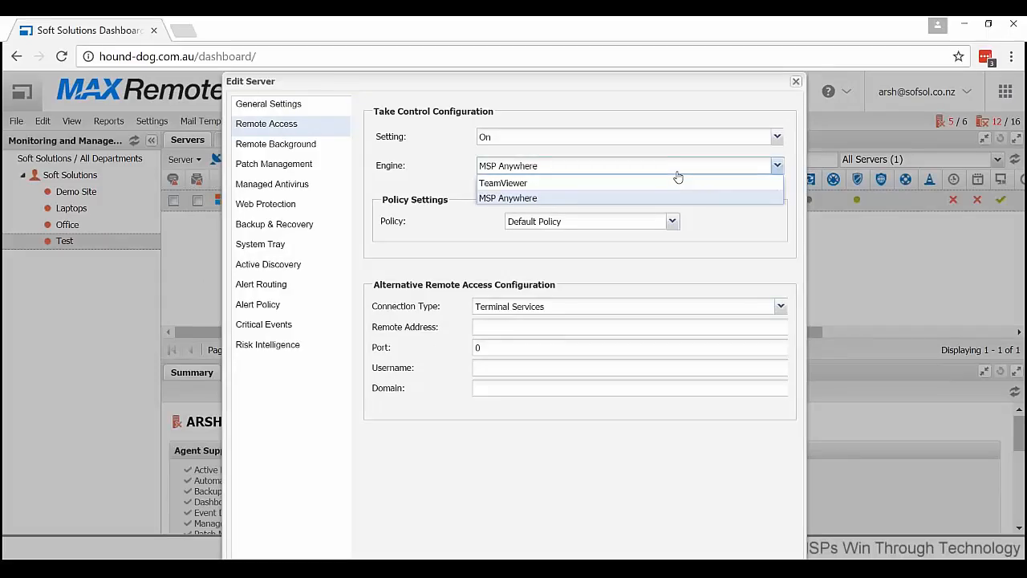
left_click(677, 171)
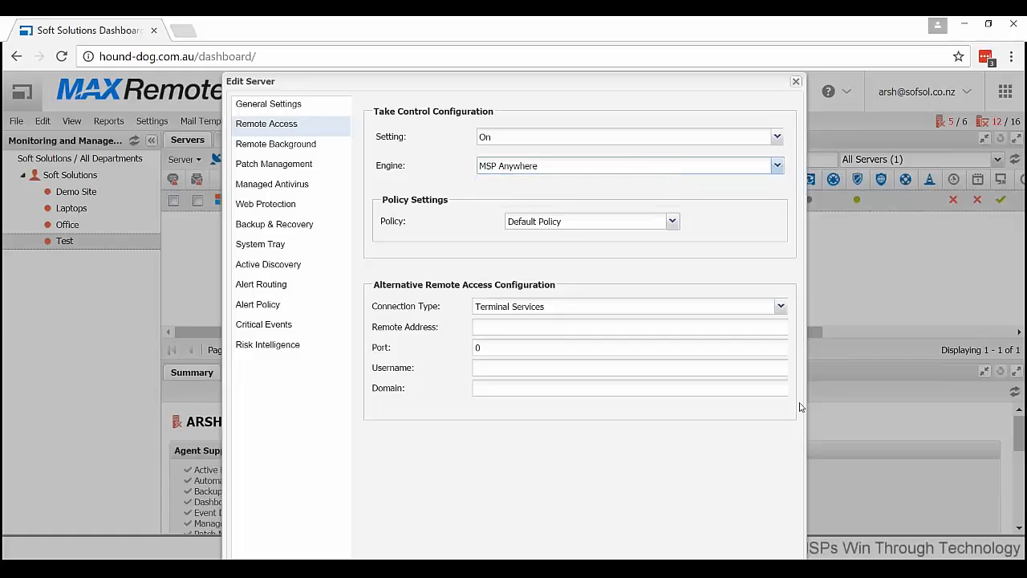
left_click(796, 81)
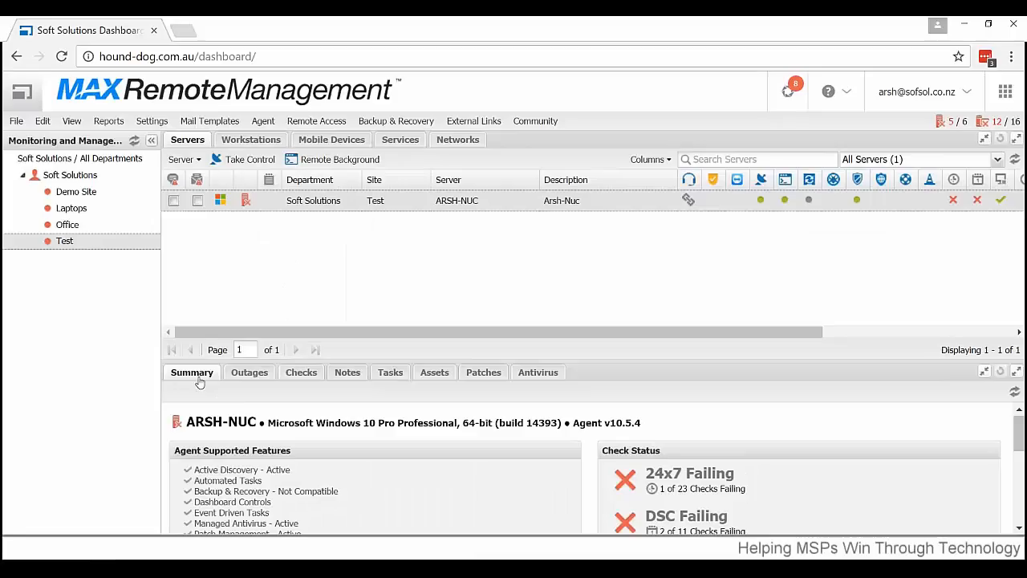
Check ARSH-NUC's summary for the Take Control (MSP Anywhere) feature status and the agent version, highlighting both
scroll(361, 466, "down", 2)
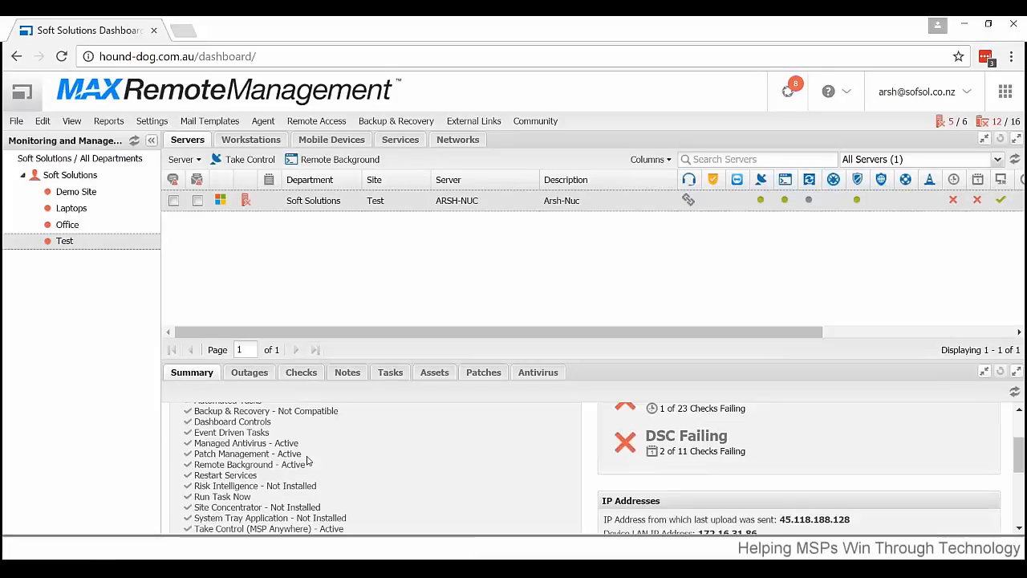
left_click_drag(216, 524, 350, 515)
scroll(453, 433, "down", 2)
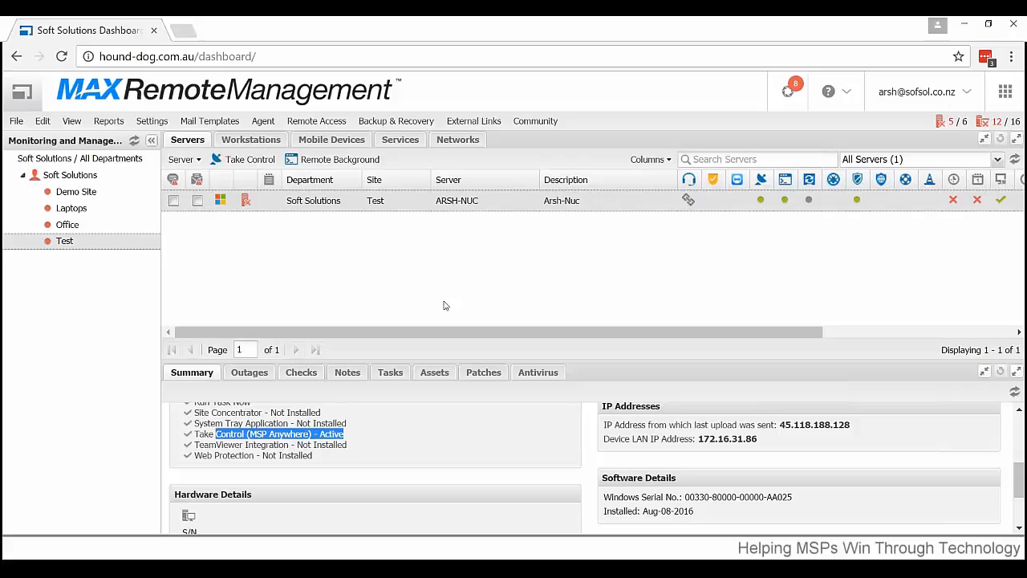
scroll(360, 430, "up", 5)
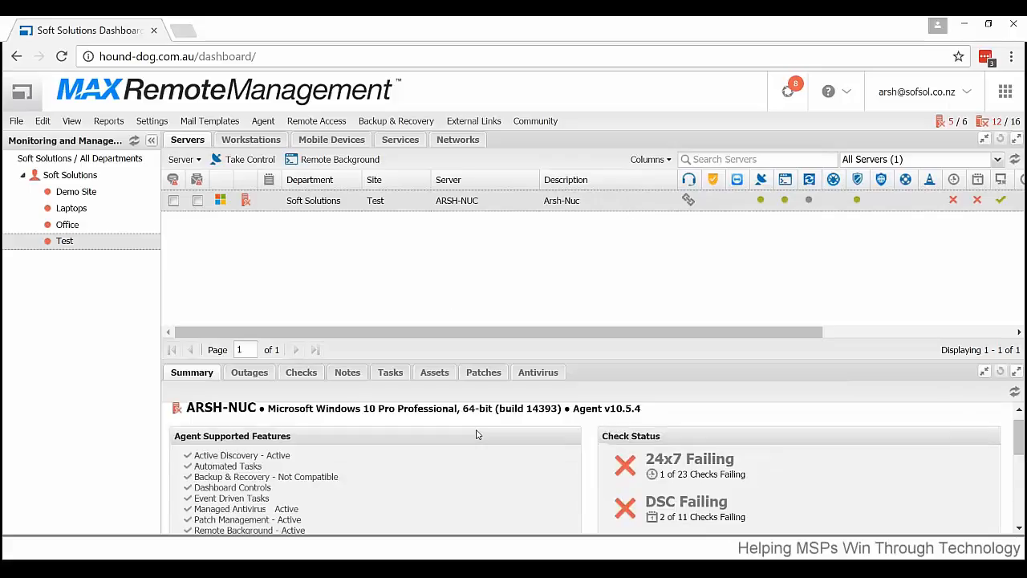
left_click_drag(598, 423, 656, 413)
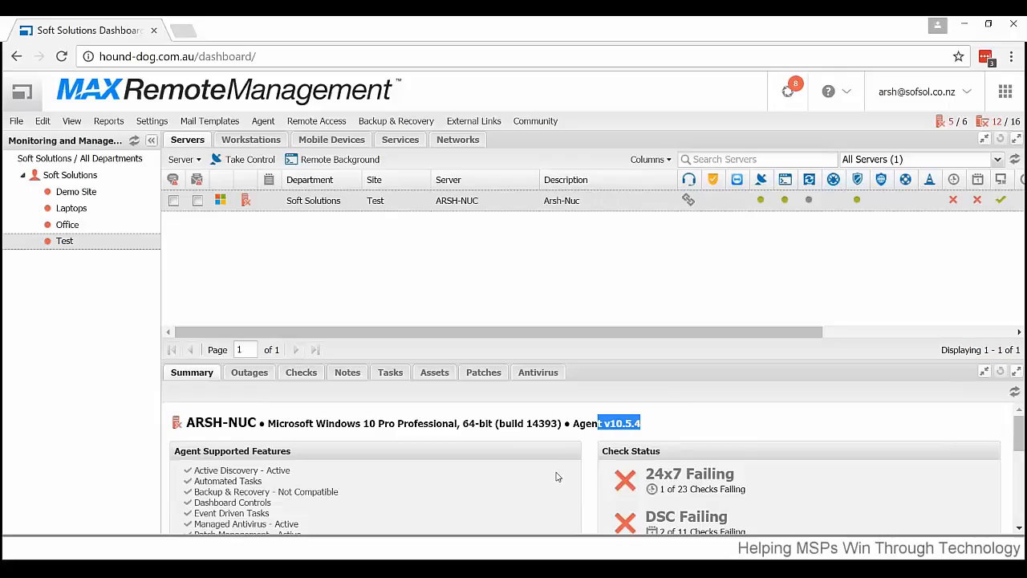
Clear the agent version highlight and start a new Take Control remote access session on ARSH-NUC
left_click(592, 437)
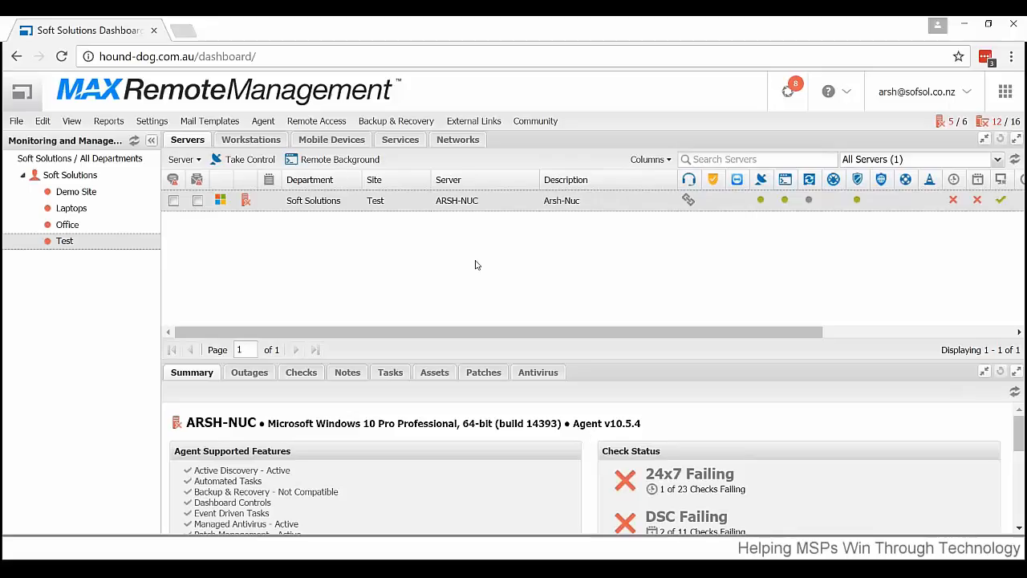
right_click(510, 201)
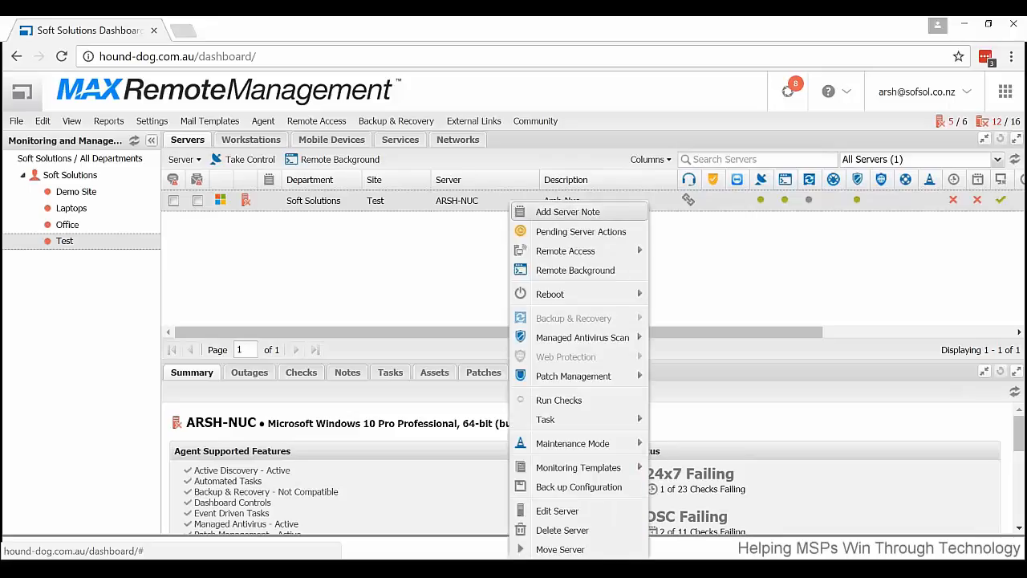
mouse_move(636, 248)
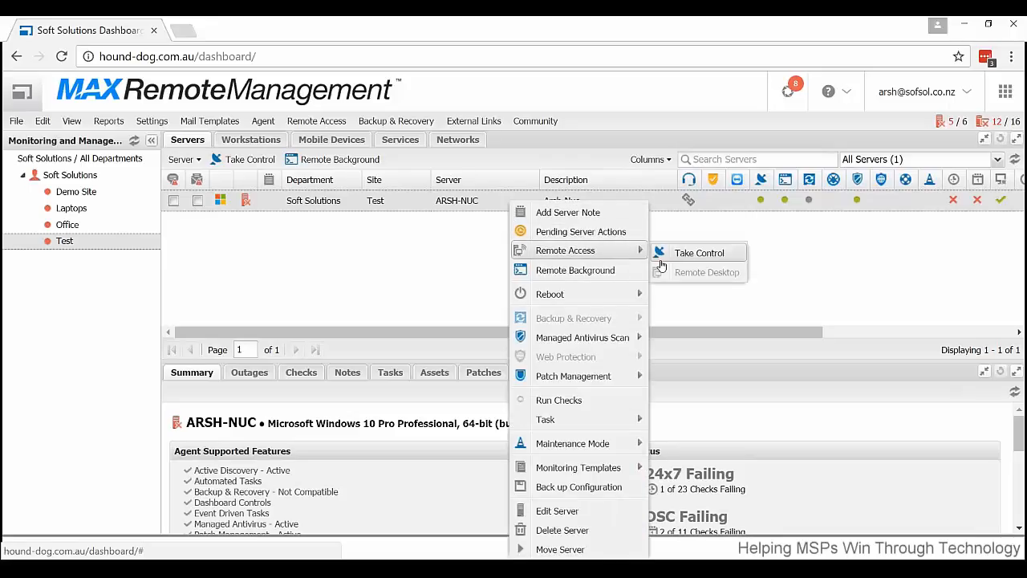
left_click(697, 253)
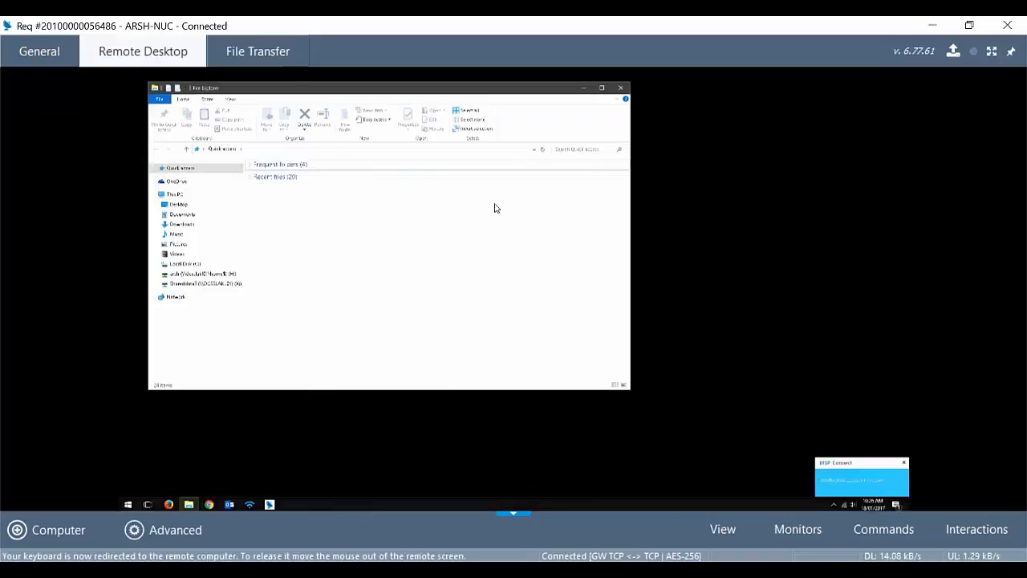
Set the remote desktop view size to 80% and display the session's General overview with the quick dashboard and chat
left_click(723, 529)
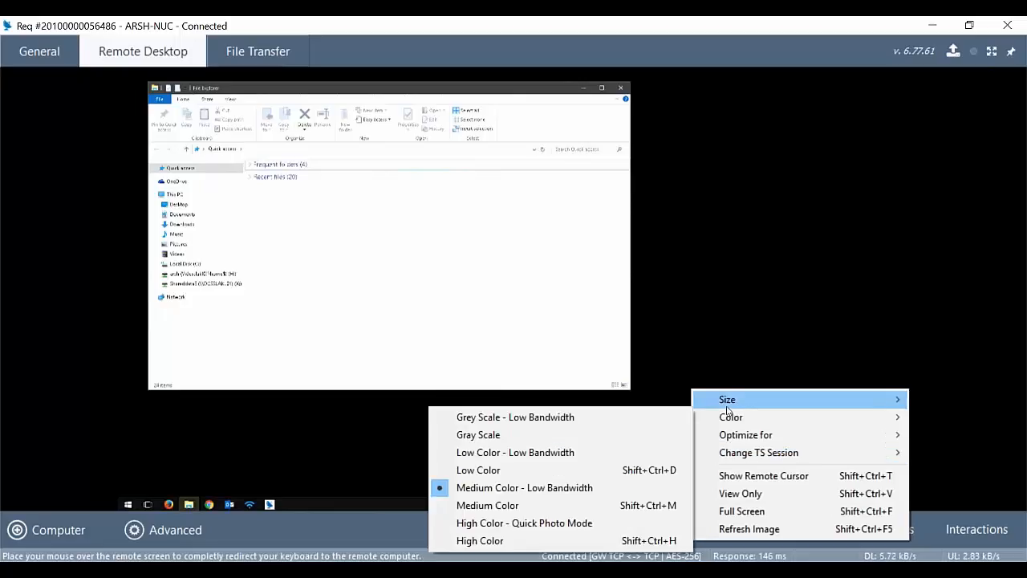
mouse_move(727, 399)
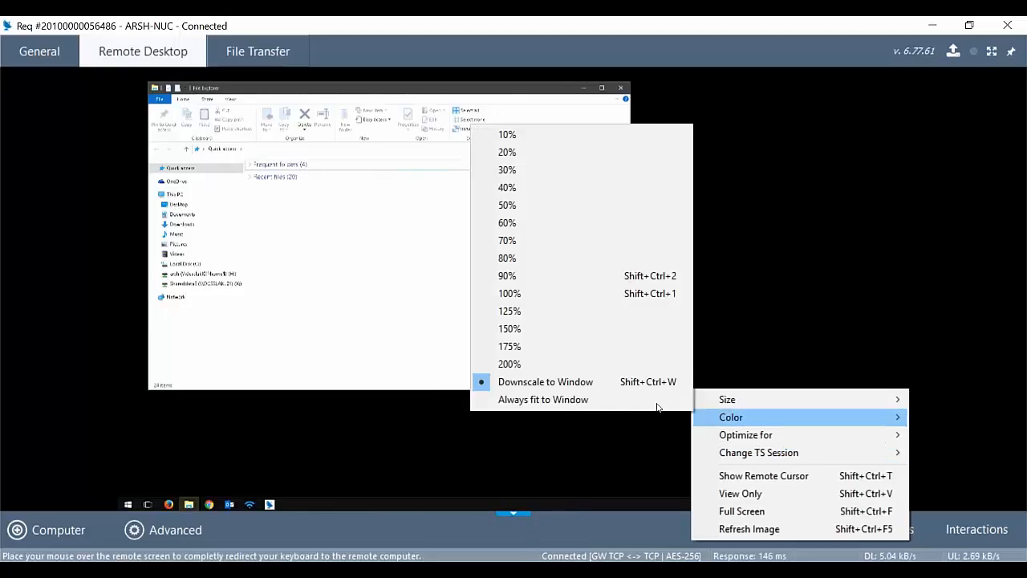
left_click(581, 257)
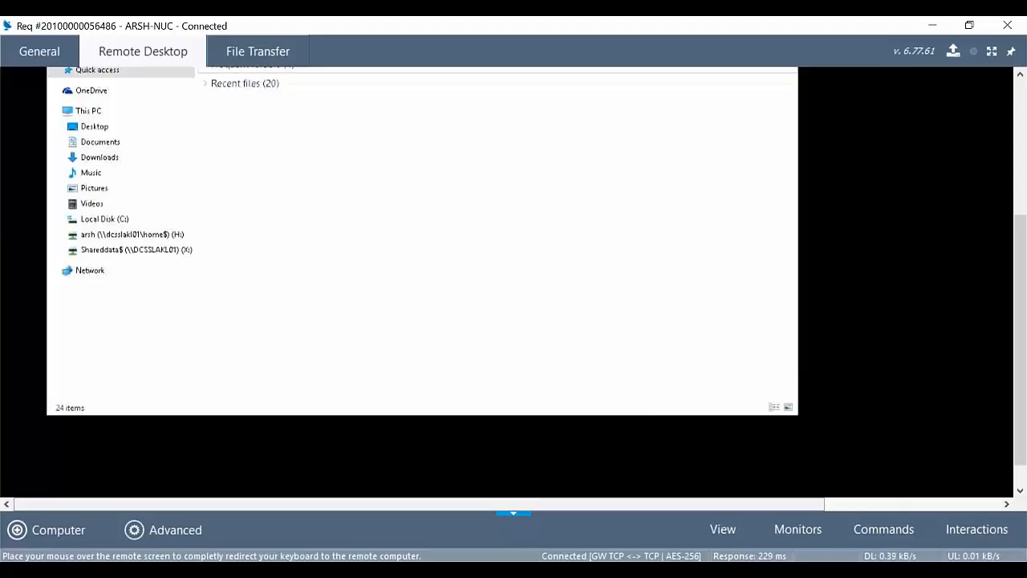
scroll(321, 112, "up", 2)
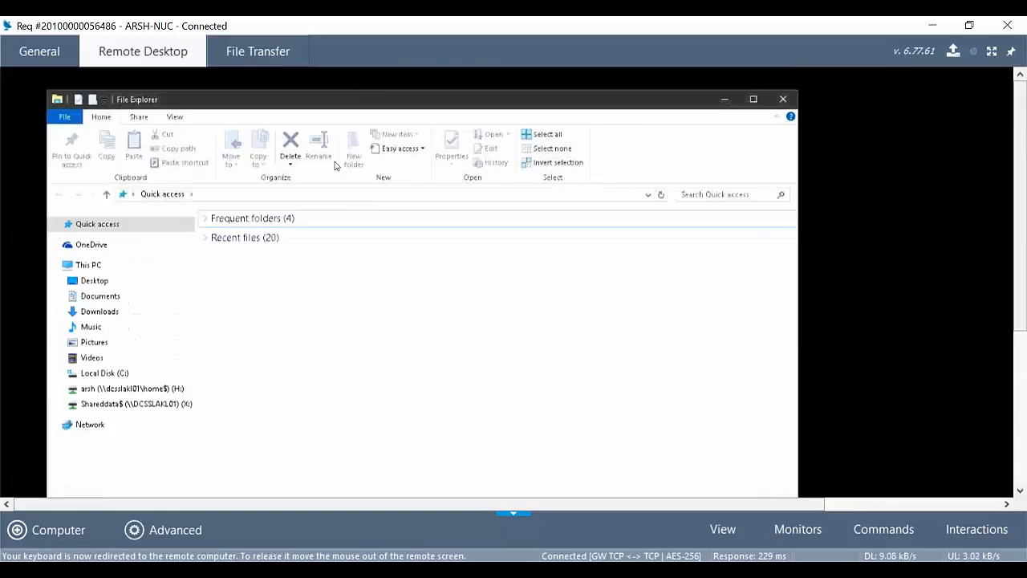
left_click(72, 62)
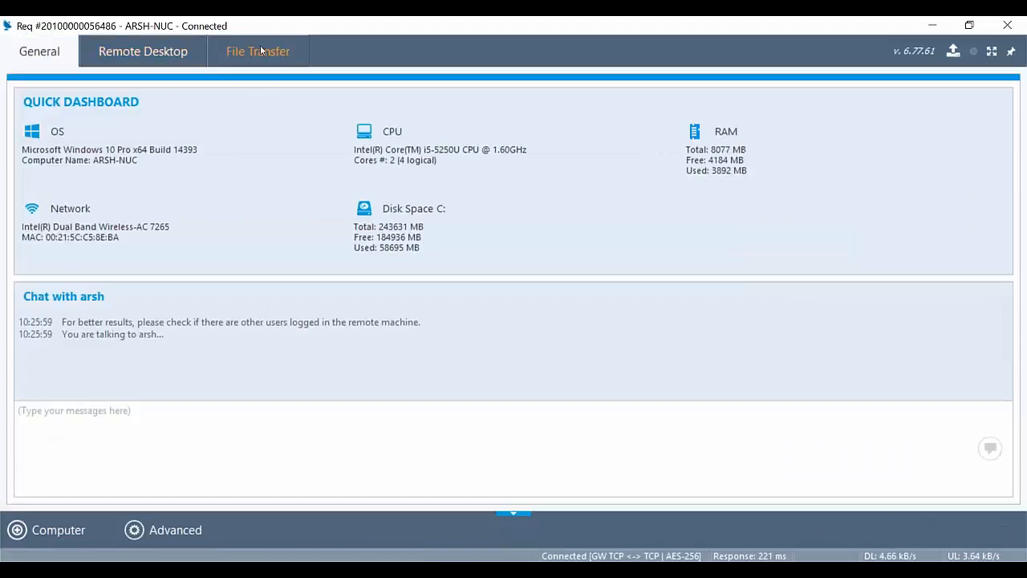